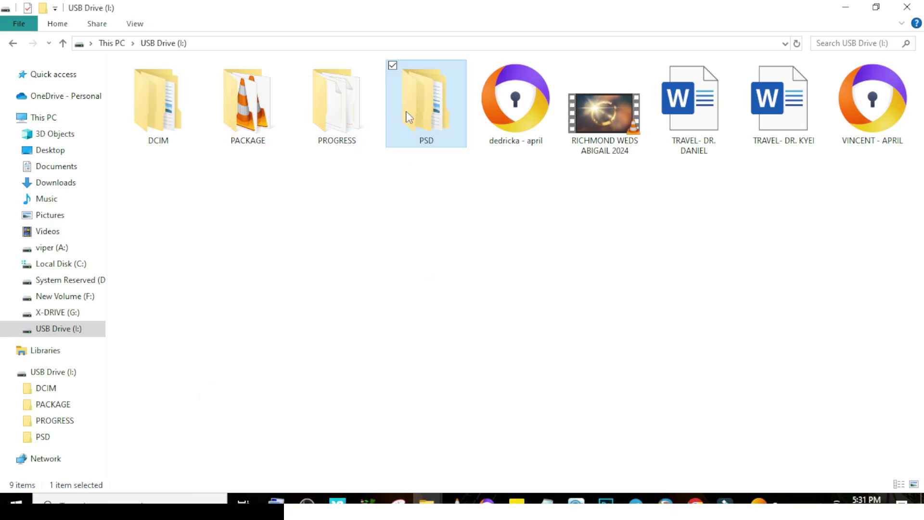
- Open the 9a Photoshop template from the USB drive's PSD\1 folder, viewed as large icons
double_click(409, 114)
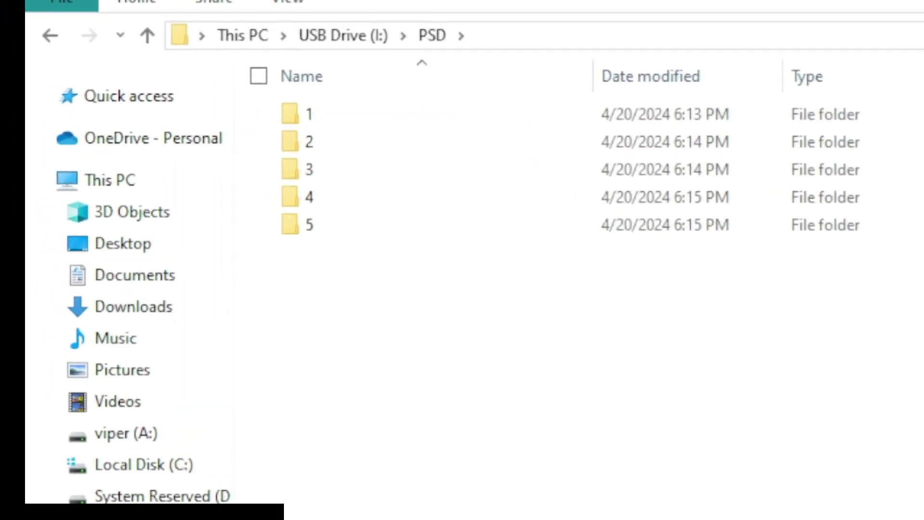
key(ctrl+shift+2)
click(331, 170)
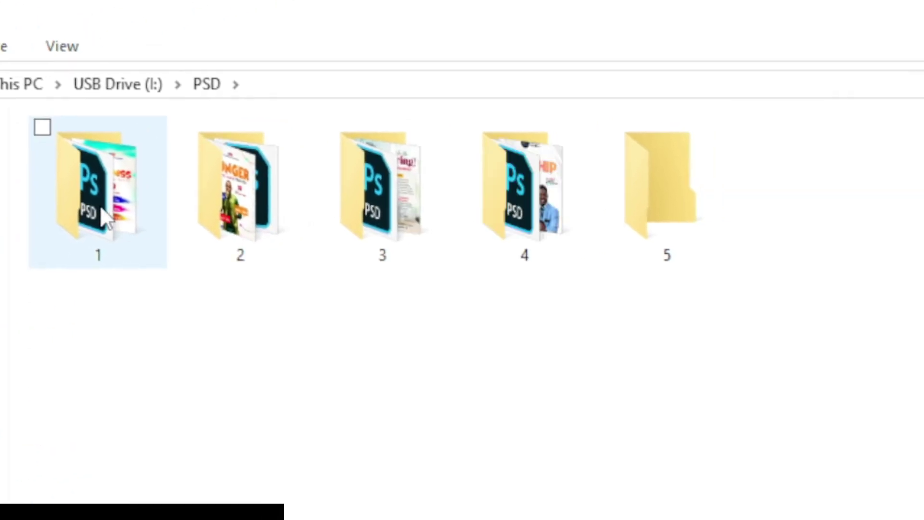
double_click(104, 218)
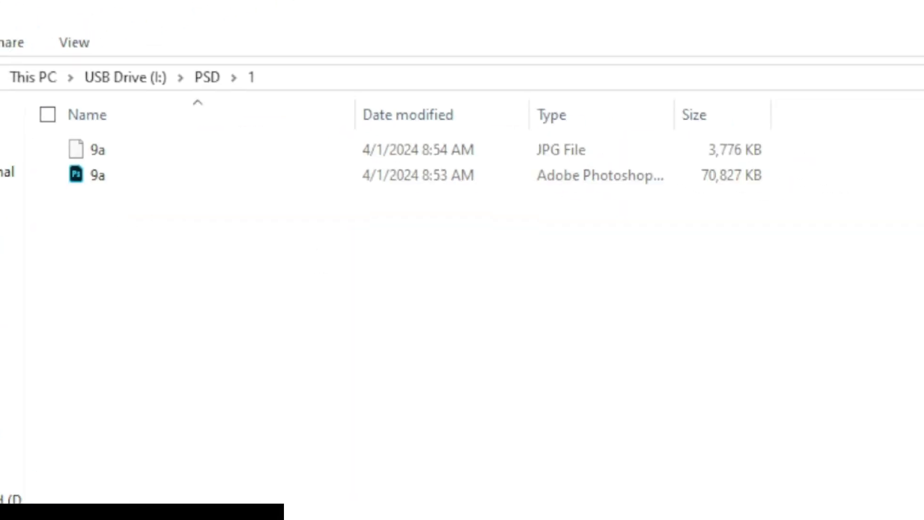
click(915, 484)
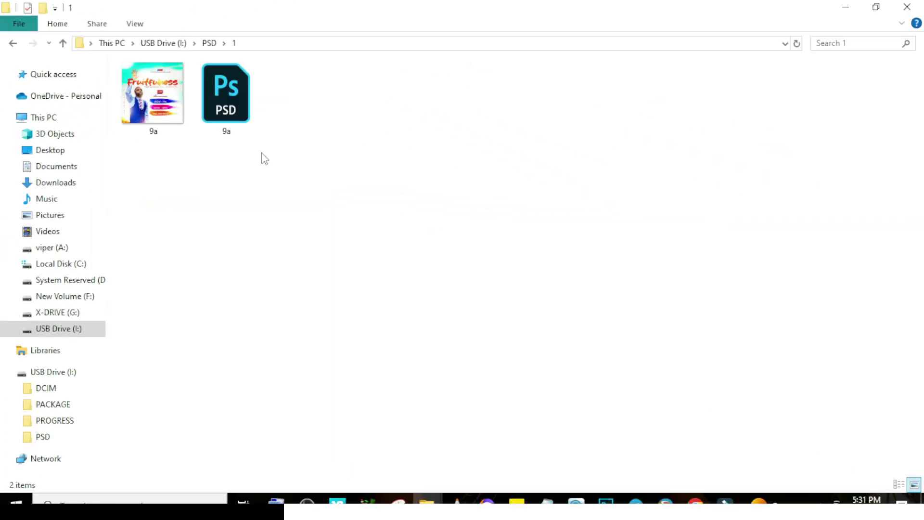
click(166, 113)
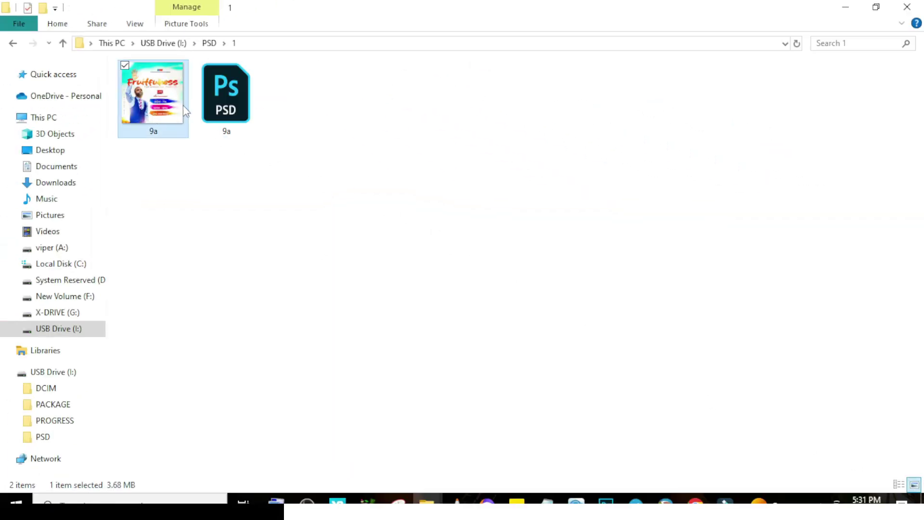
double_click(221, 91)
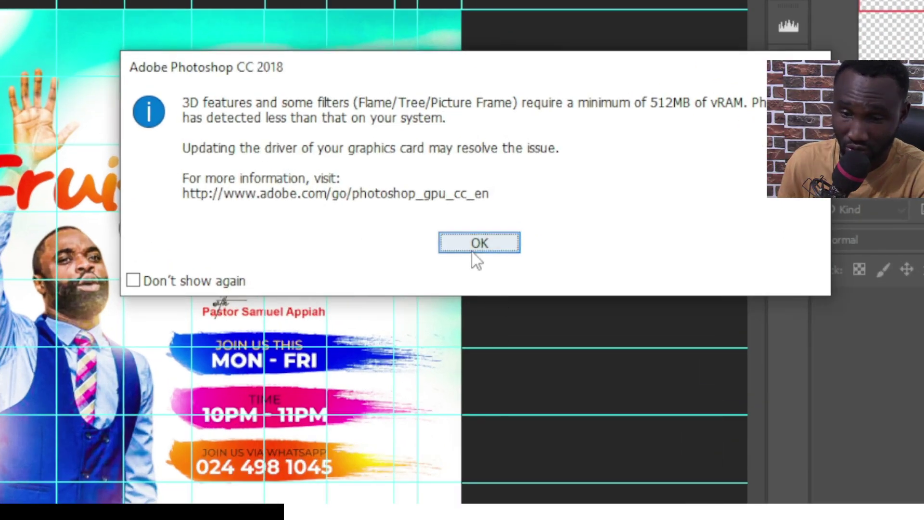
- Dismiss the vRAM warning, update the text layers, and hide Vibrance 1 and Layer 4
click(472, 252)
click(385, 169)
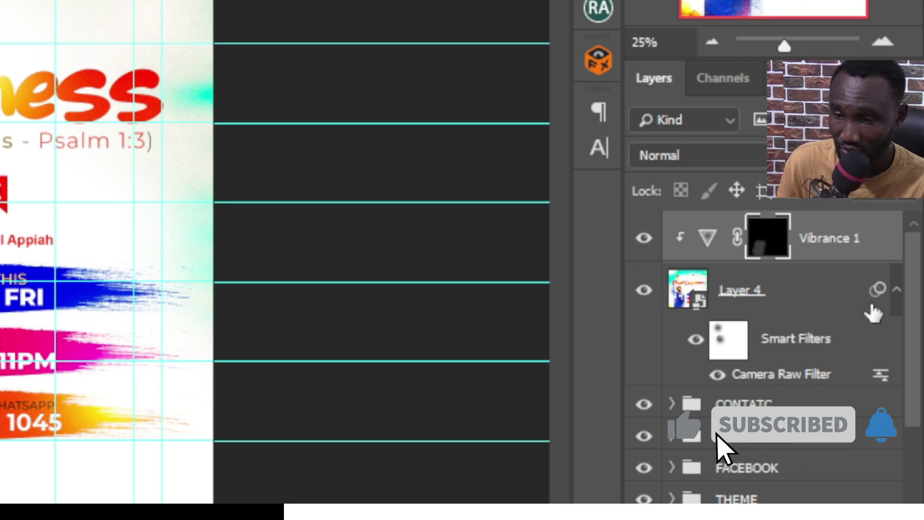
click(897, 289)
key(ctrl+comma)
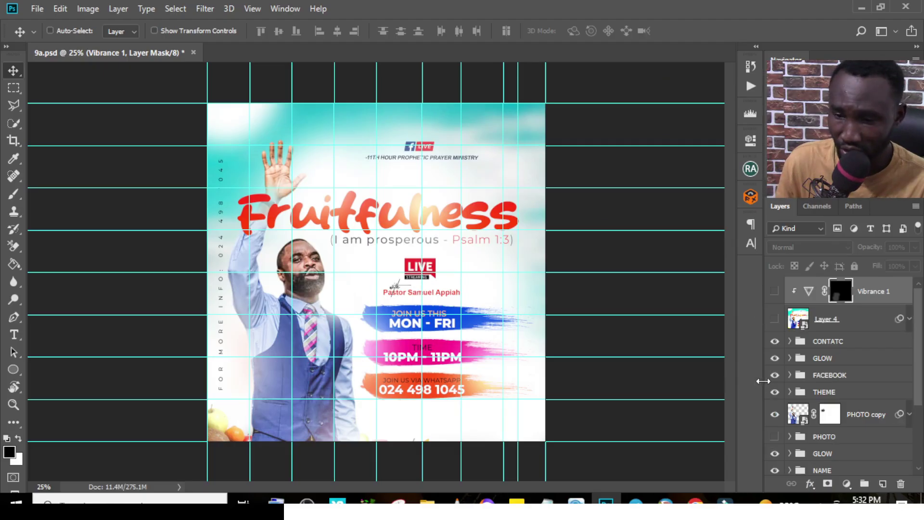
- Toggle the BGV, DATE and TIME groups off and back on to inspect them
scroll(707, 469, down, 3)
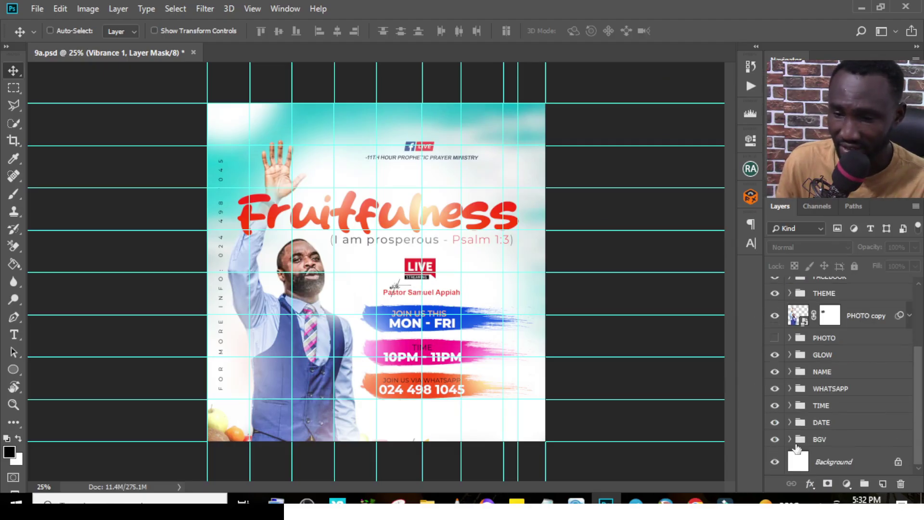
click(775, 439)
click(776, 440)
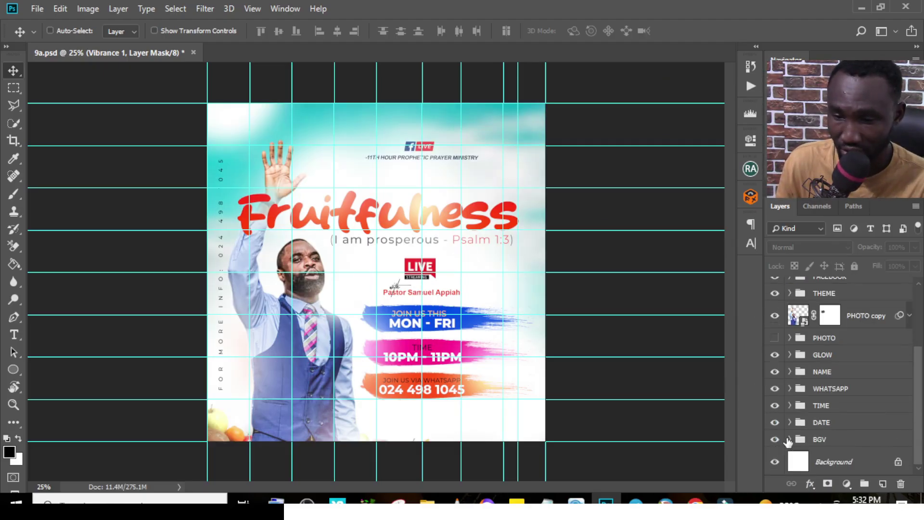
click(775, 422)
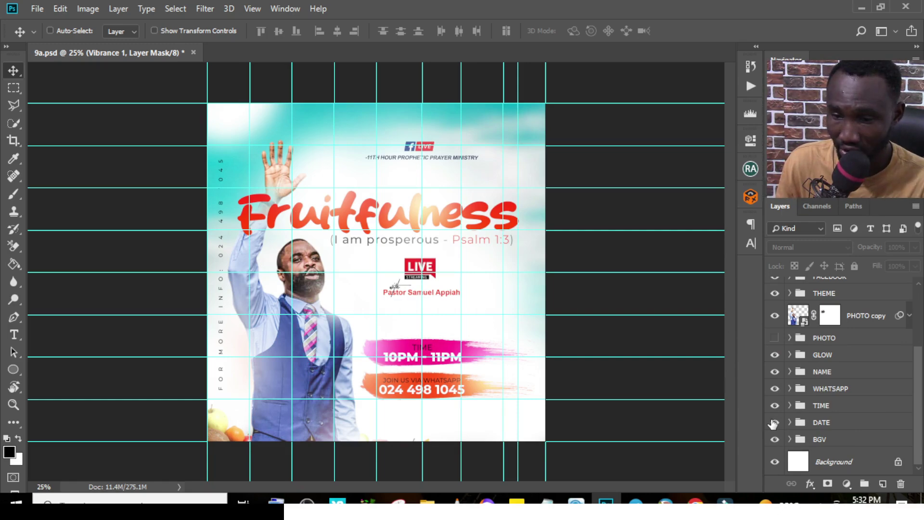
click(775, 422)
click(775, 406)
click(774, 405)
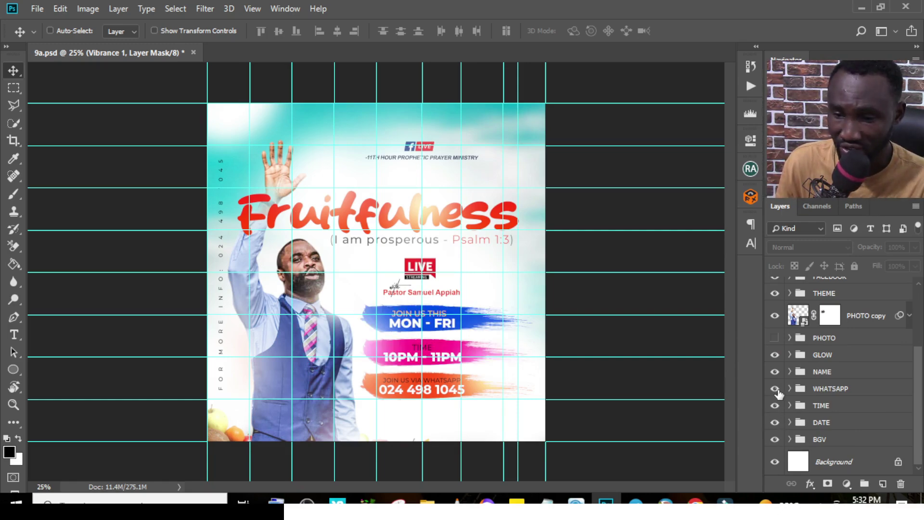
- Leave the NAME group hidden, expand WHATSAPP and select the JOIN US VIA WHATSAPP layer
click(776, 389)
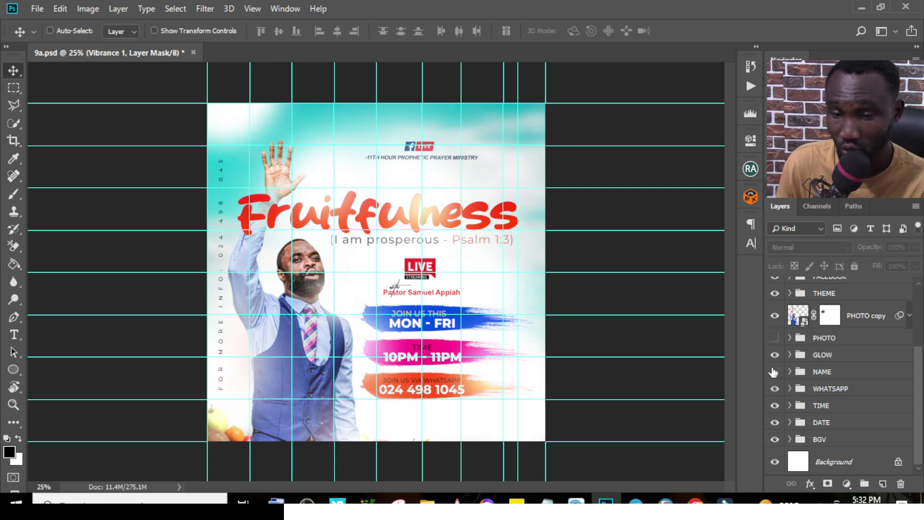
click(775, 371)
click(774, 372)
click(774, 372)
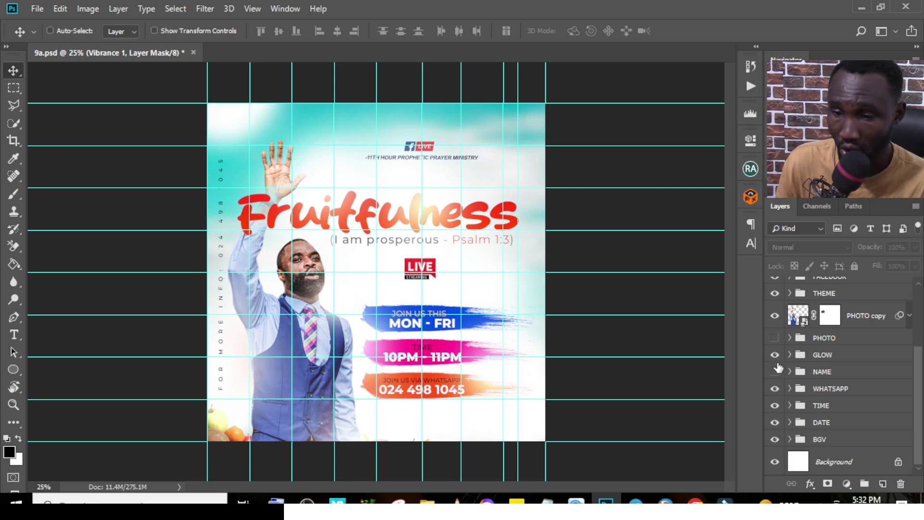
click(776, 389)
click(776, 389)
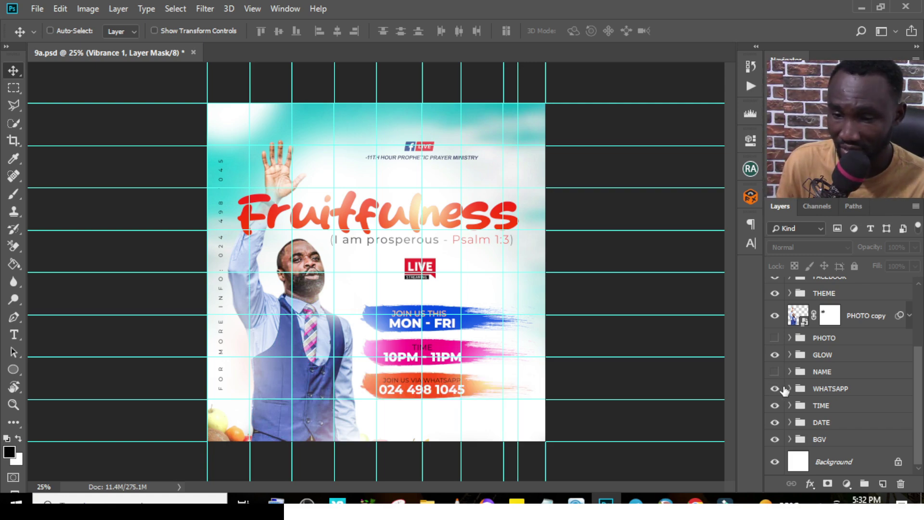
click(790, 389)
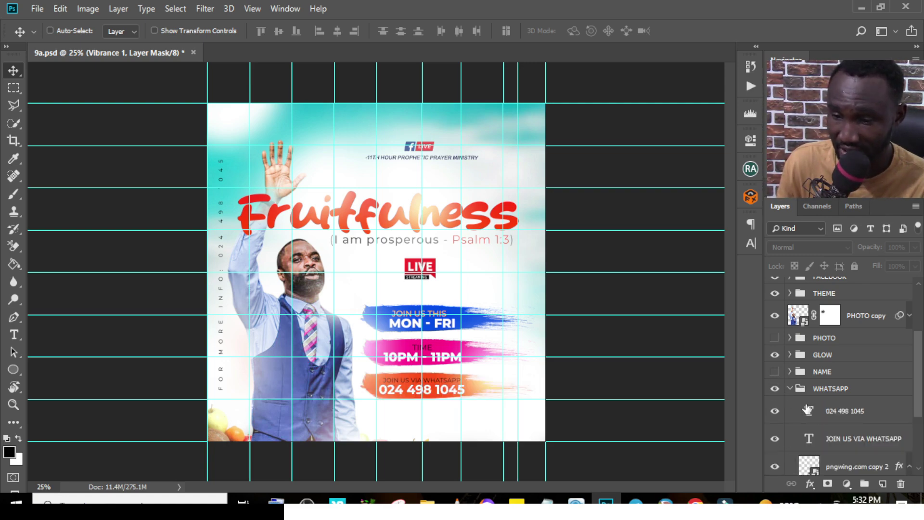
click(853, 442)
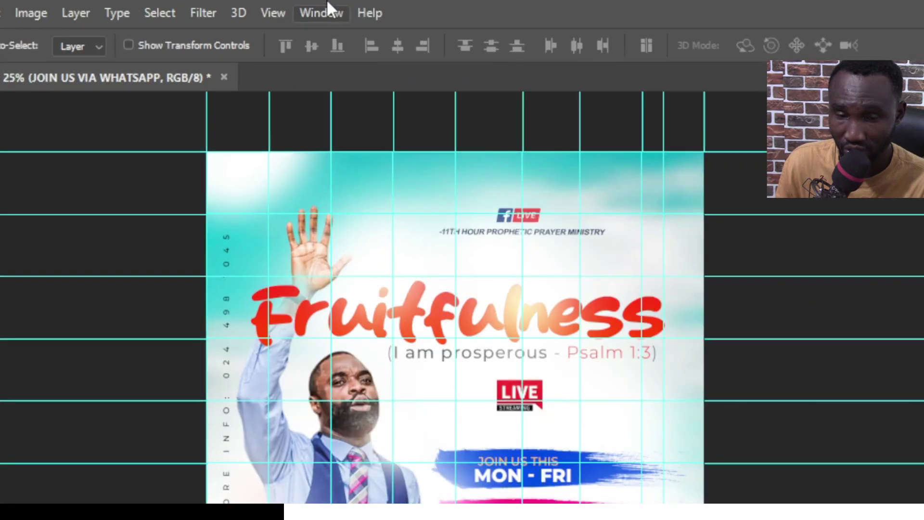
- Set the JOIN US VIA WHATSAPP text colour to white (#ffffff) in the Character panel
click(285, 8)
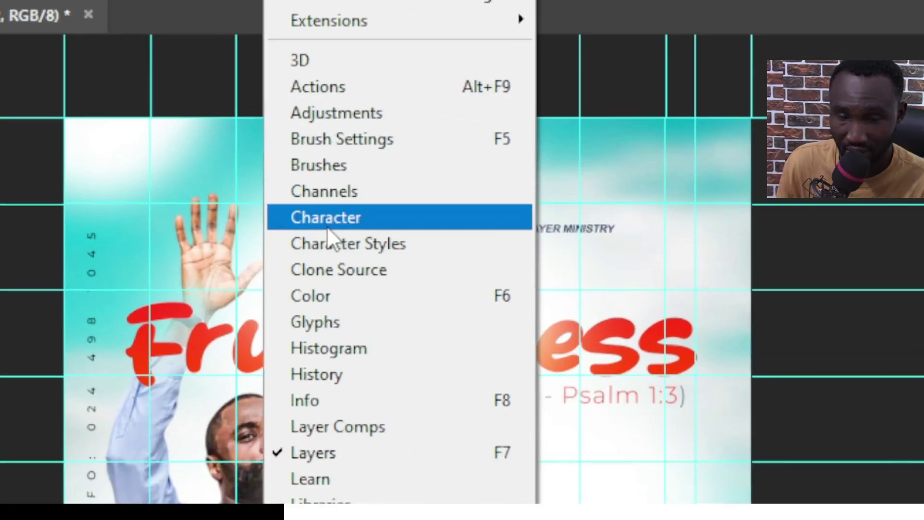
click(397, 230)
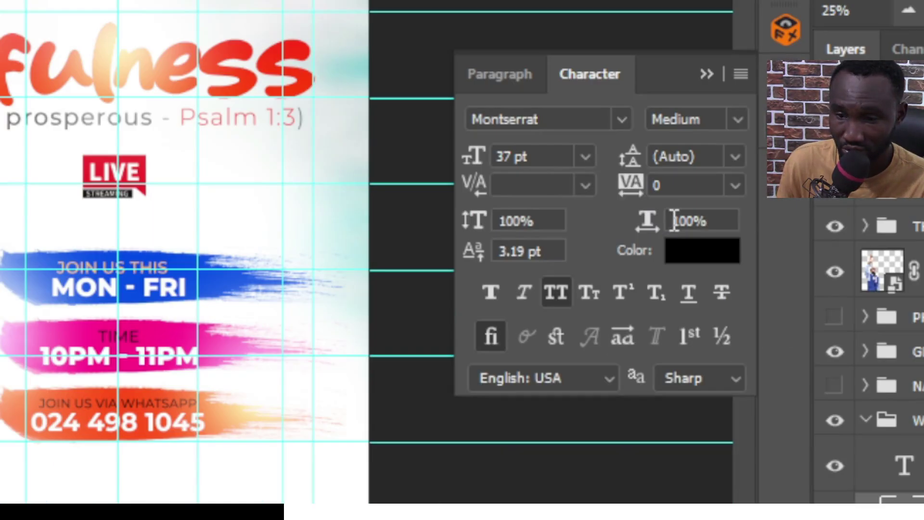
click(696, 250)
drag(441, 227, 294, 88)
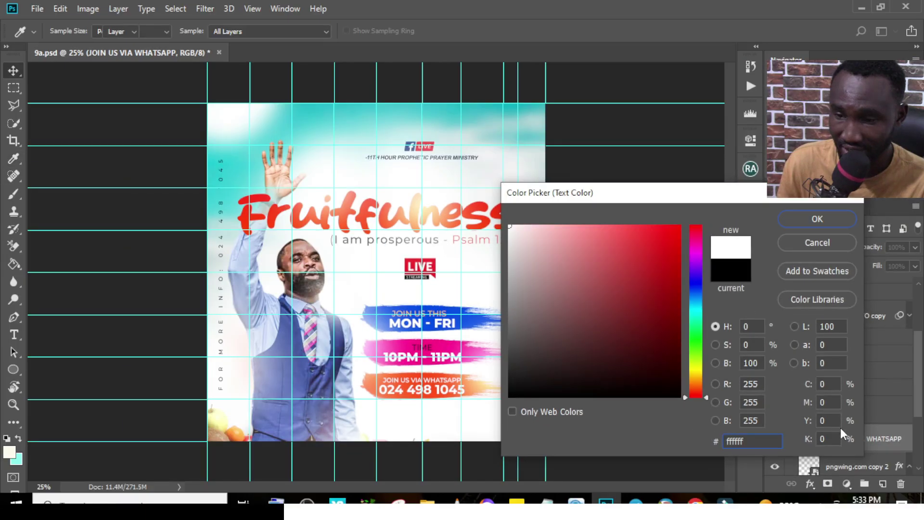
key(Return)
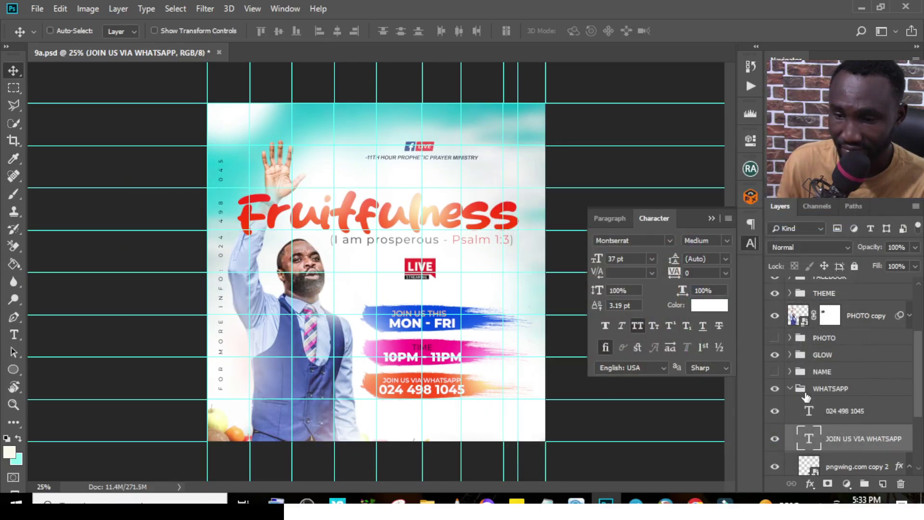
click(790, 389)
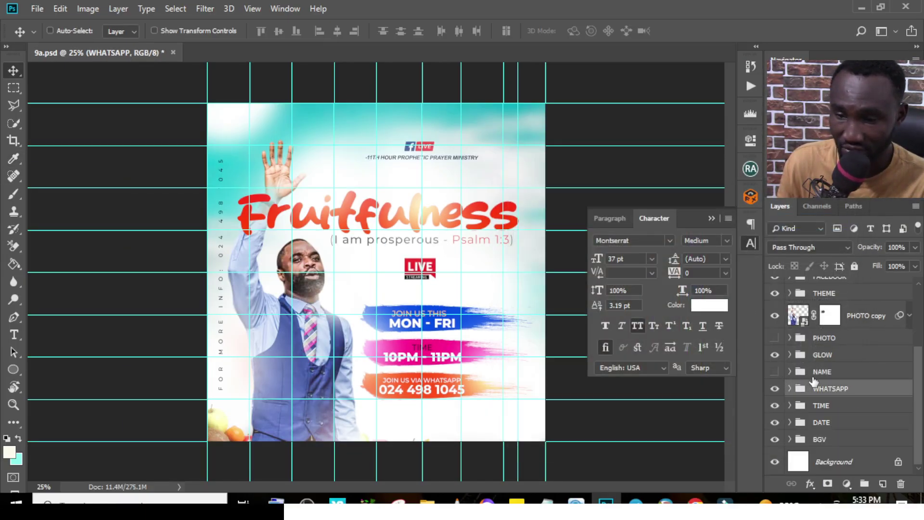
- Show NAME, toggle GLOW, PHOTO and PHOTO copy, and inspect the PHOTO copy smart object
click(775, 373)
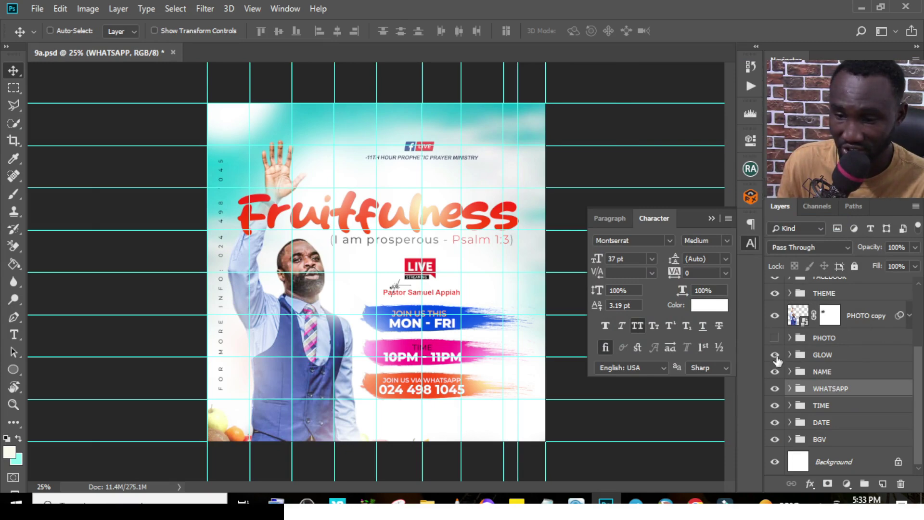
click(775, 355)
click(775, 355)
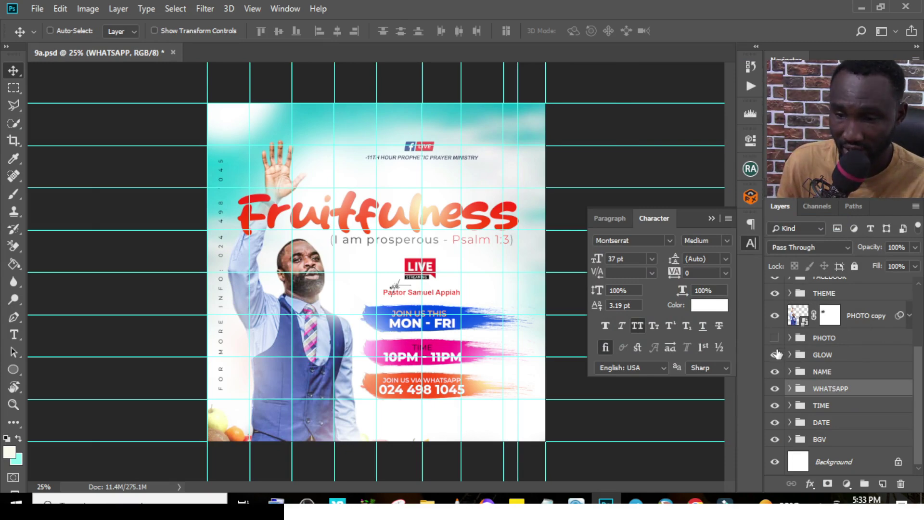
click(774, 339)
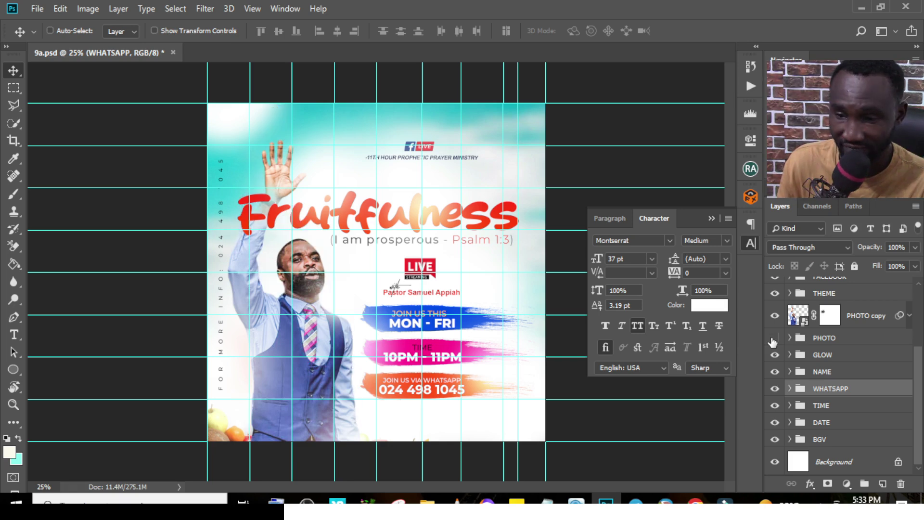
click(814, 339)
click(775, 316)
click(775, 316)
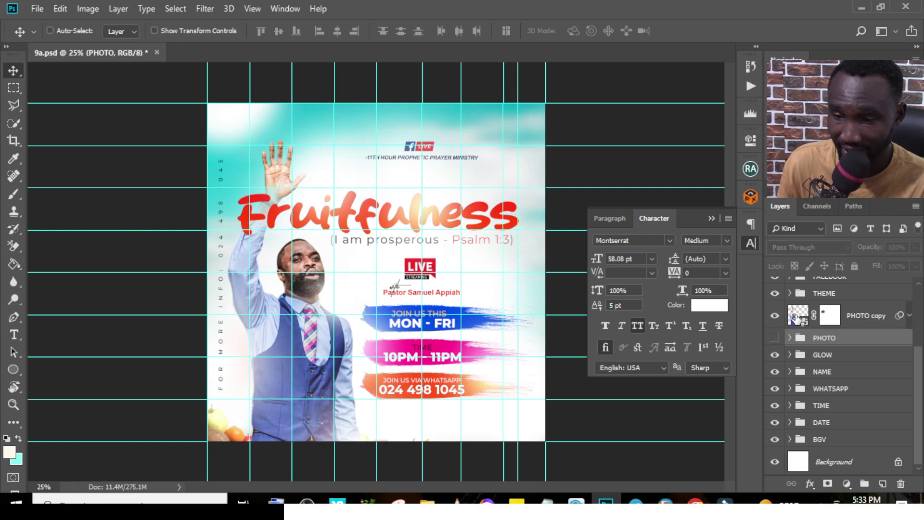
double_click(798, 317)
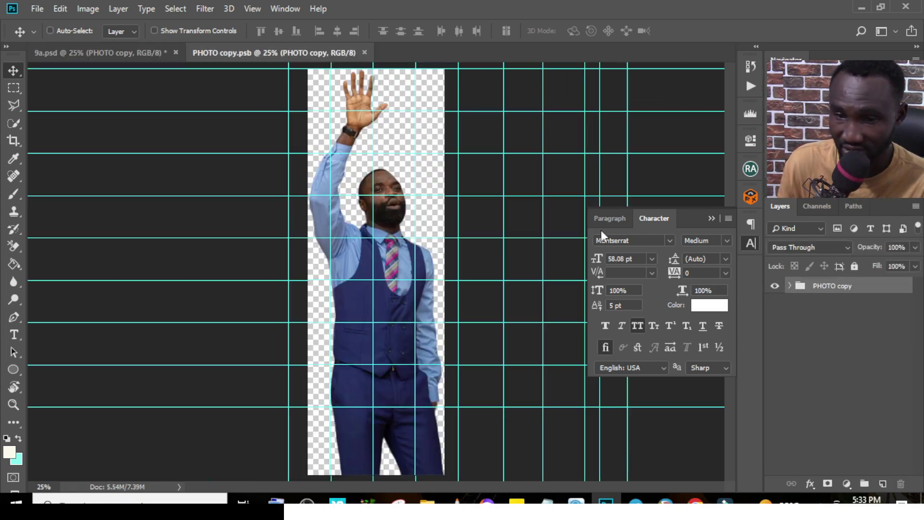
click(364, 52)
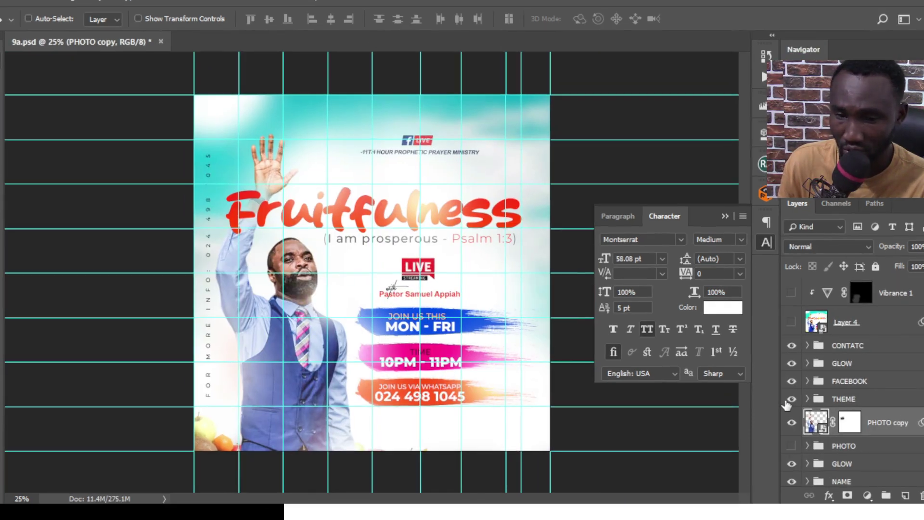
- Toggle the THEME, FACEBOOK and GLOW groups off and on to check their content
click(792, 398)
click(792, 399)
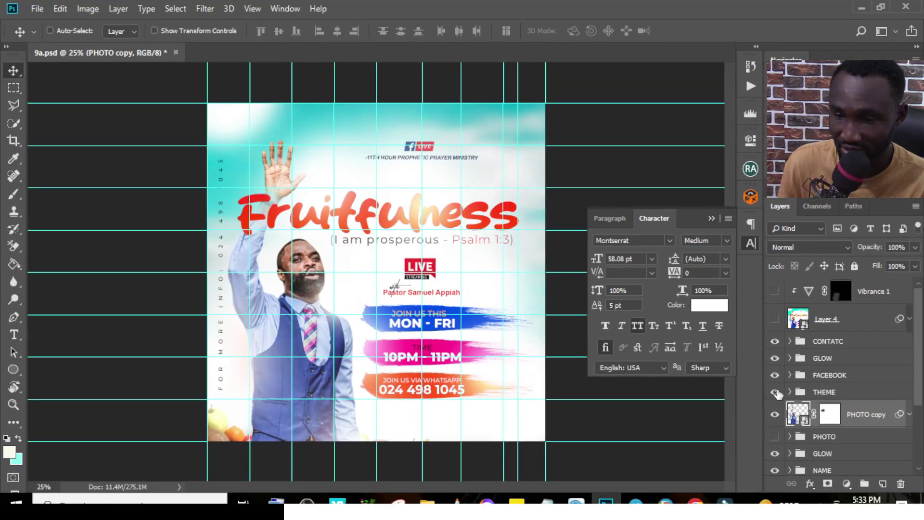
click(775, 375)
click(775, 375)
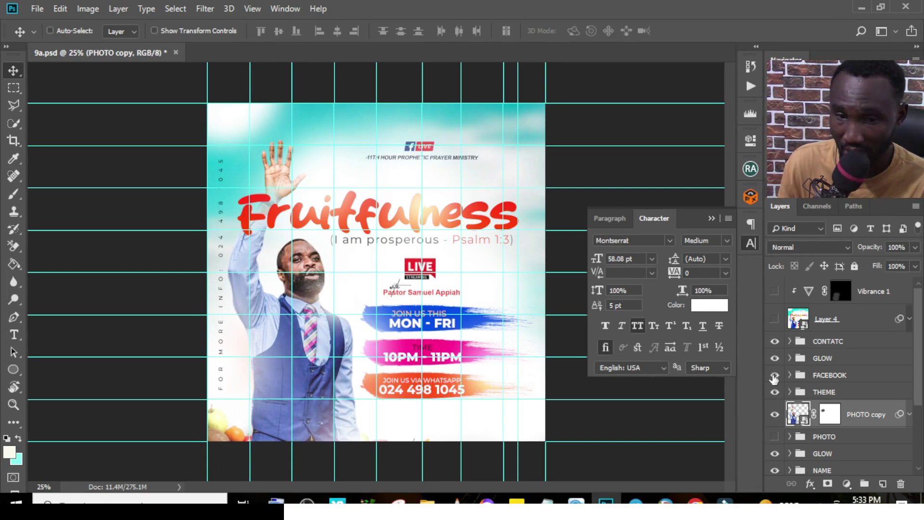
click(776, 358)
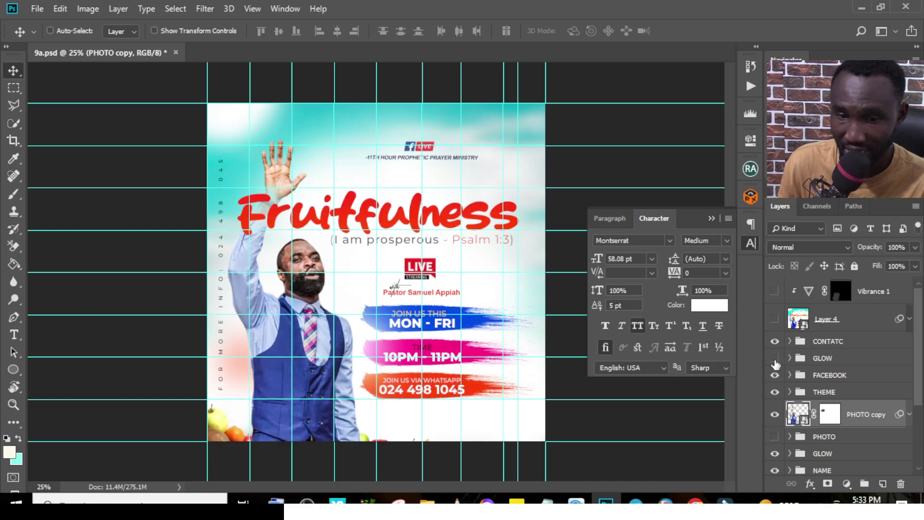
click(775, 359)
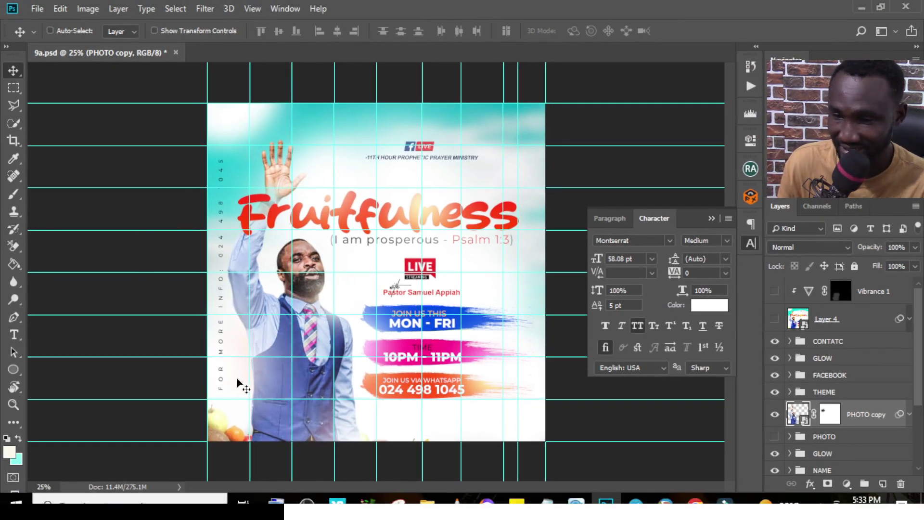
- Stamp all visible layers into a new Layer 5 above the CONTATC group
click(828, 342)
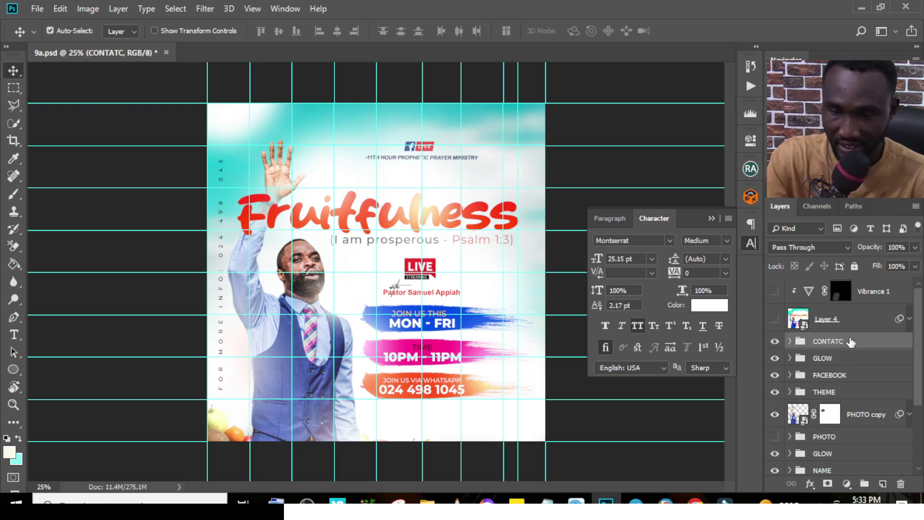
key(ctrl+shift+alt+e)
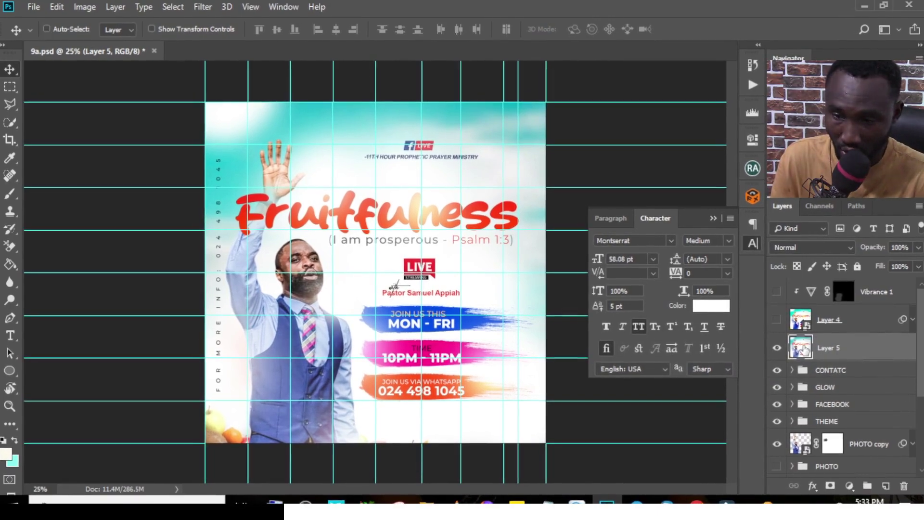
- Open Layer 4's smart object, delete and restore Layer 5, save, and close it
click(806, 332)
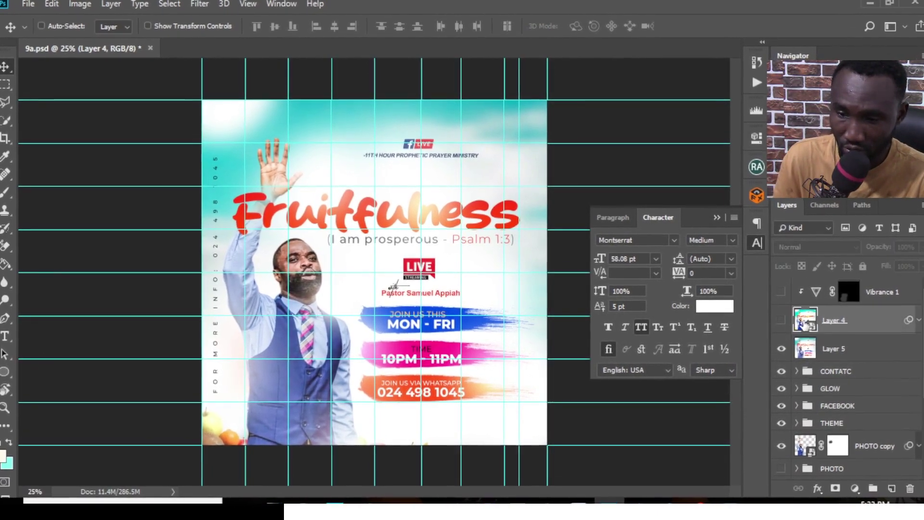
double_click(806, 320)
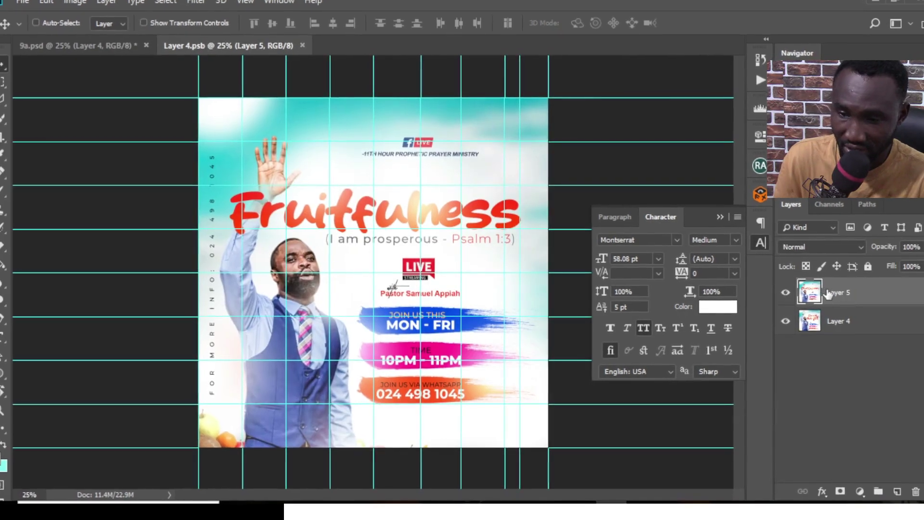
key(Delete)
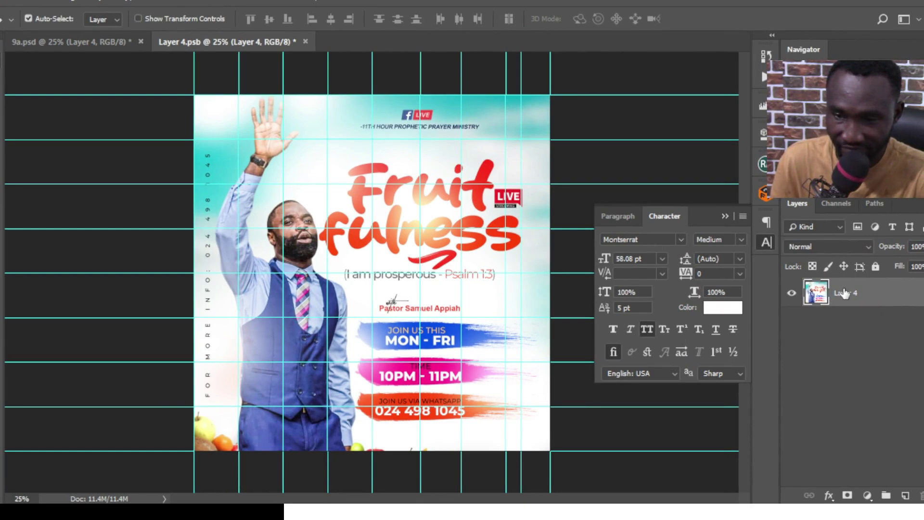
key(ctrl+z)
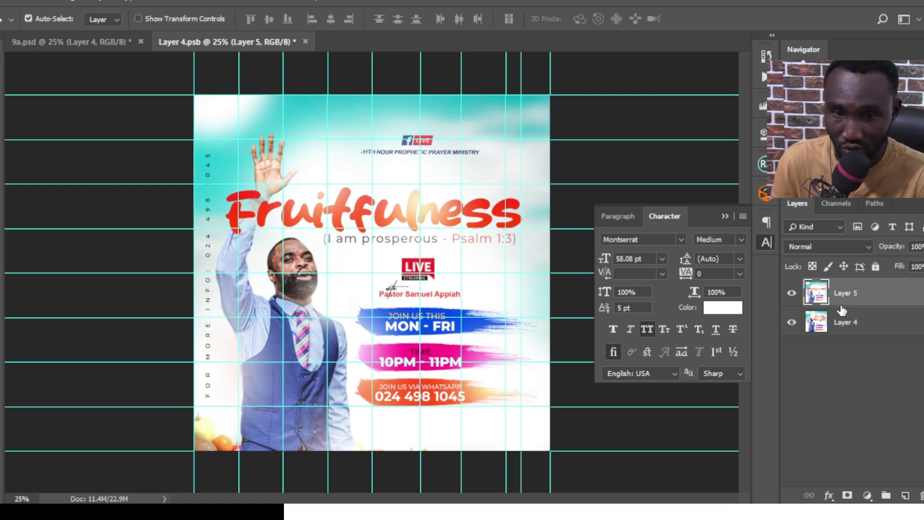
key(ctrl+s)
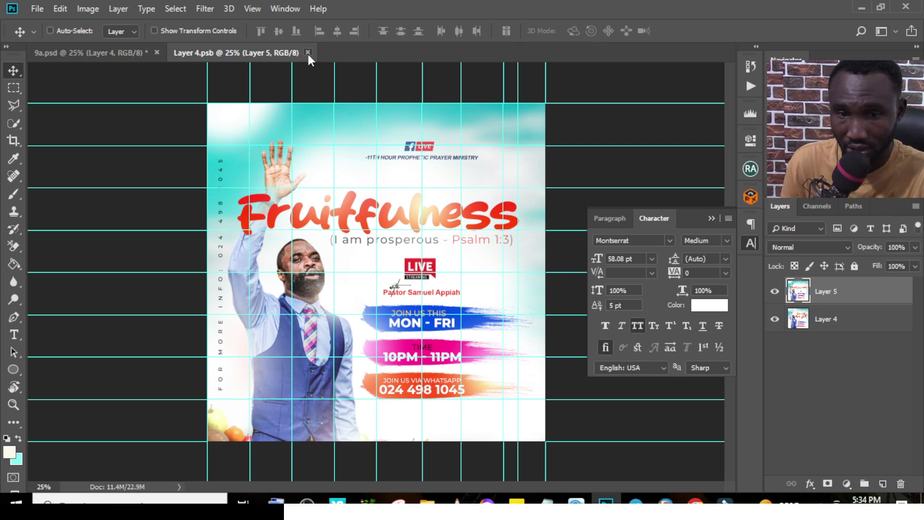
click(307, 53)
- Delete the merged Layer 5 and make Layer 4 and Vibrance 1 visible again
click(847, 349)
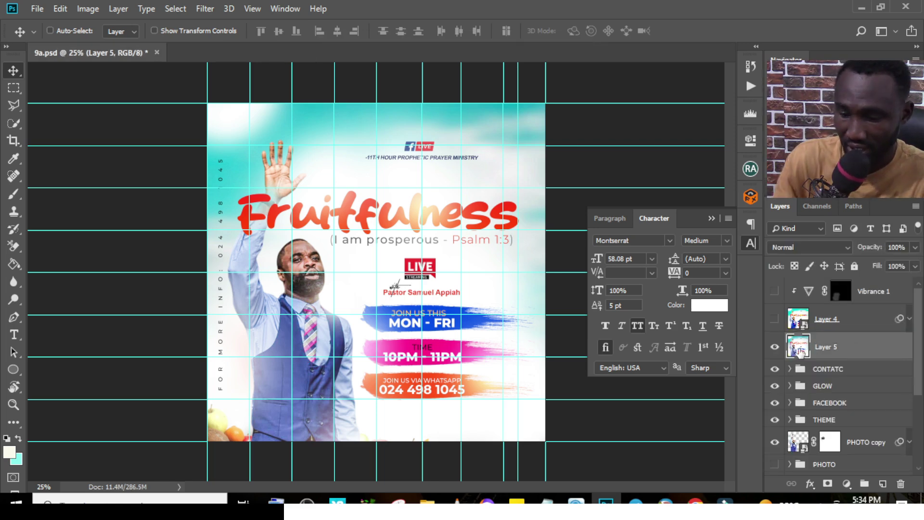
key(Delete)
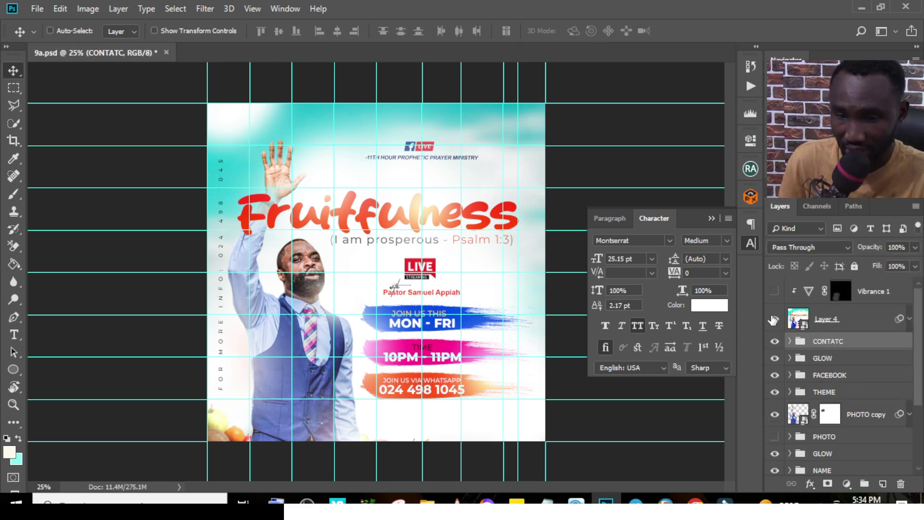
click(773, 319)
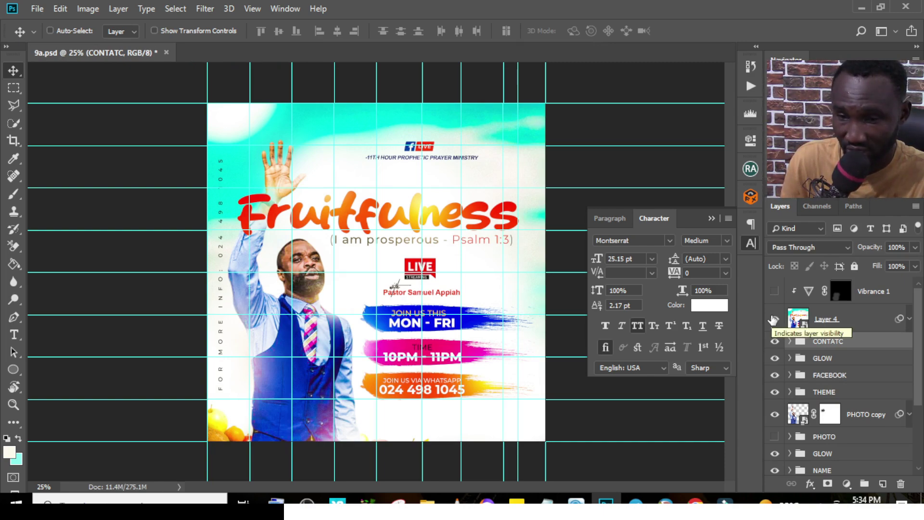
click(775, 292)
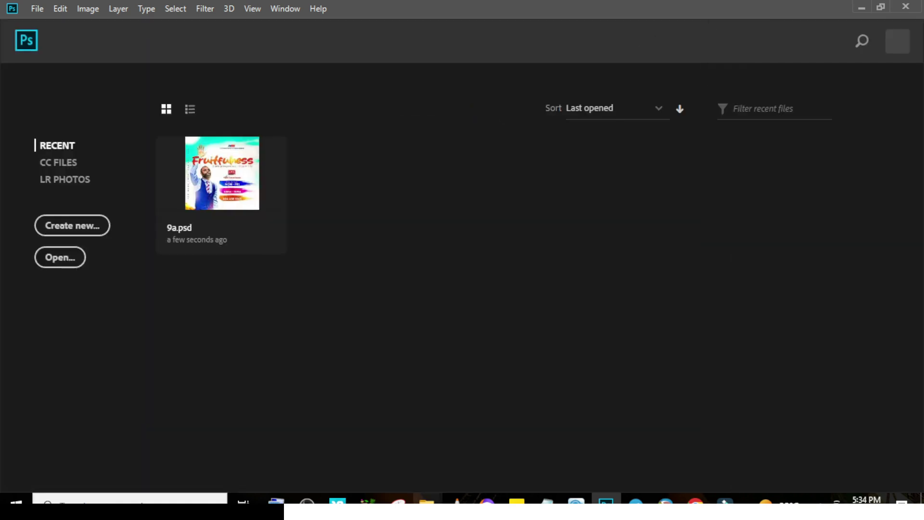
- Open 8.psd from folder 2 of PSD part 21 and update its text layers
mouse_move(427, 501)
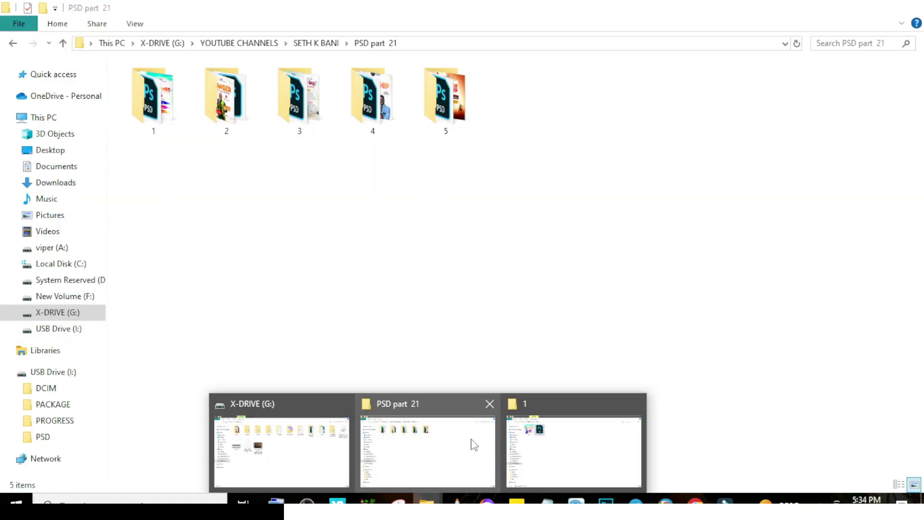
click(473, 443)
double_click(227, 94)
double_click(229, 91)
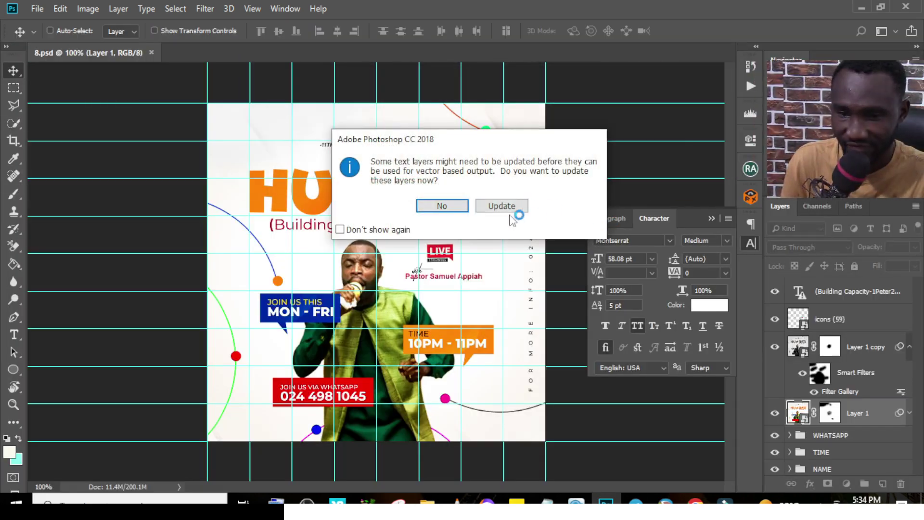
click(506, 206)
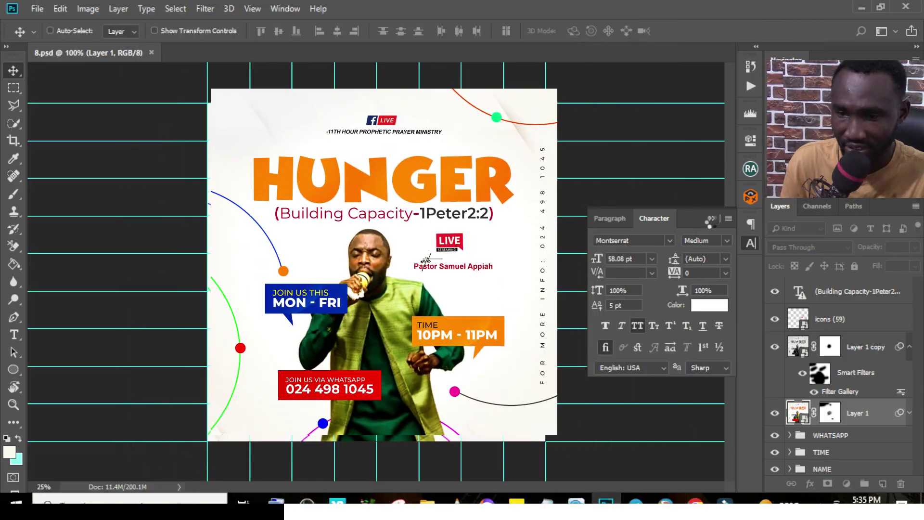
click(713, 214)
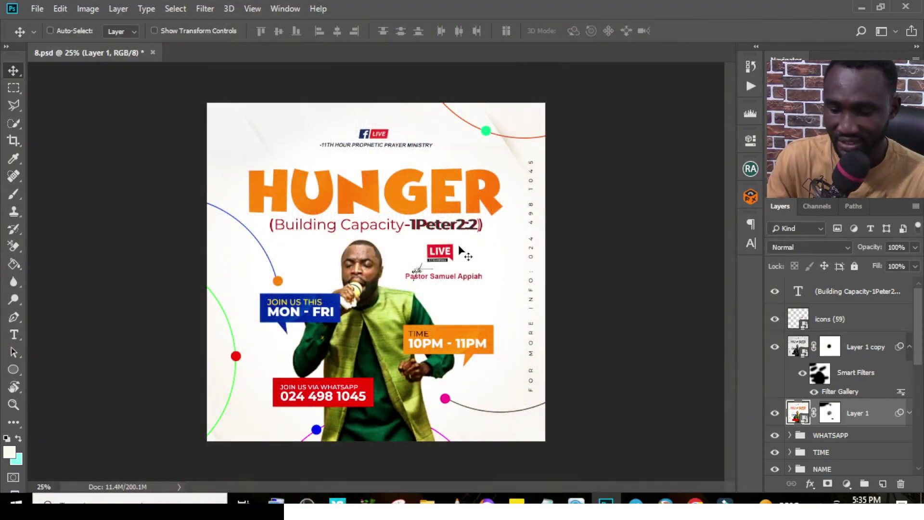
- Zoom out, collapse Layer 1 copy's smart filters, hide Layer 1 and collapse THEME
key(ctrl+minus)
scroll(461, 250, up, 3)
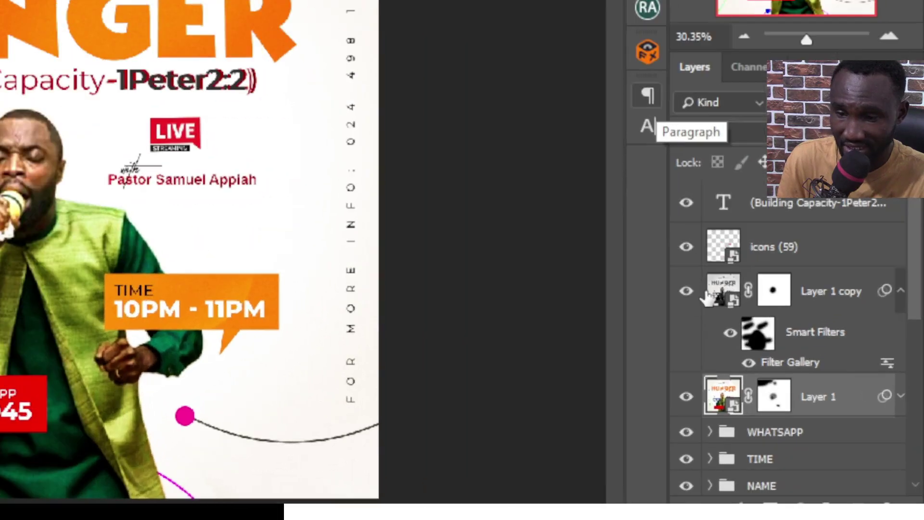
click(901, 290)
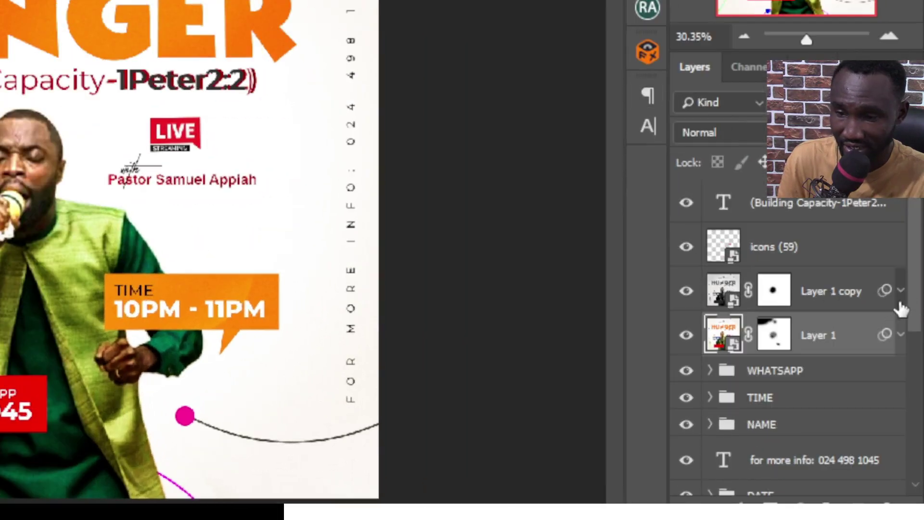
click(688, 336)
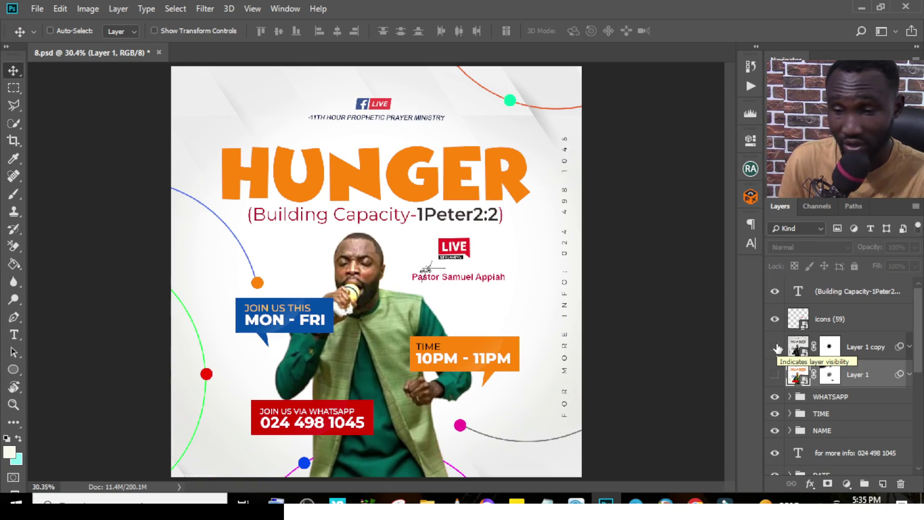
scroll(795, 385, down, 6)
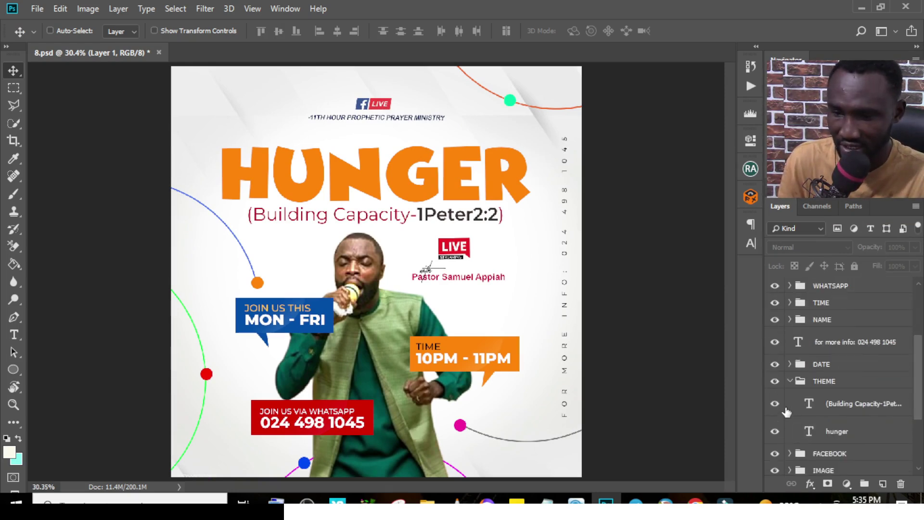
scroll(799, 340, up, 2)
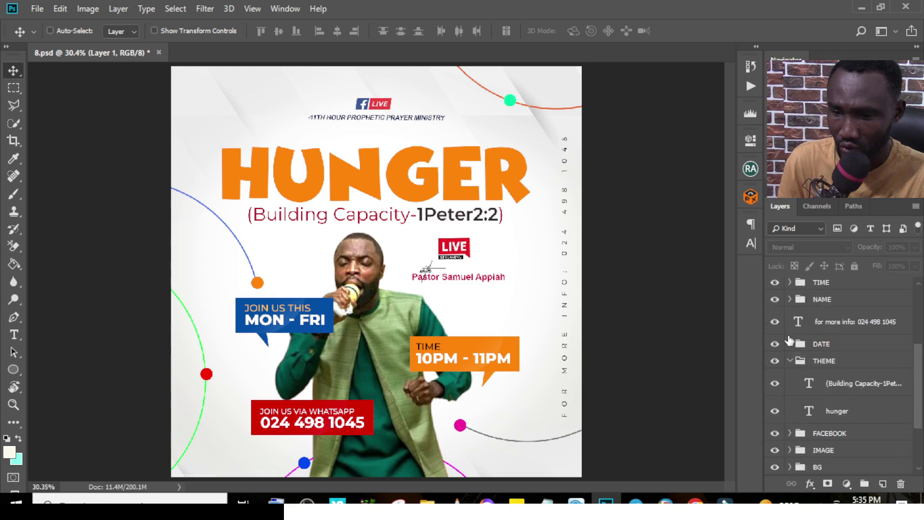
click(790, 361)
- Toggle the BG, IMAGE and THEME groups off and on, then select Layer 1 and Layer 1 copy
click(824, 439)
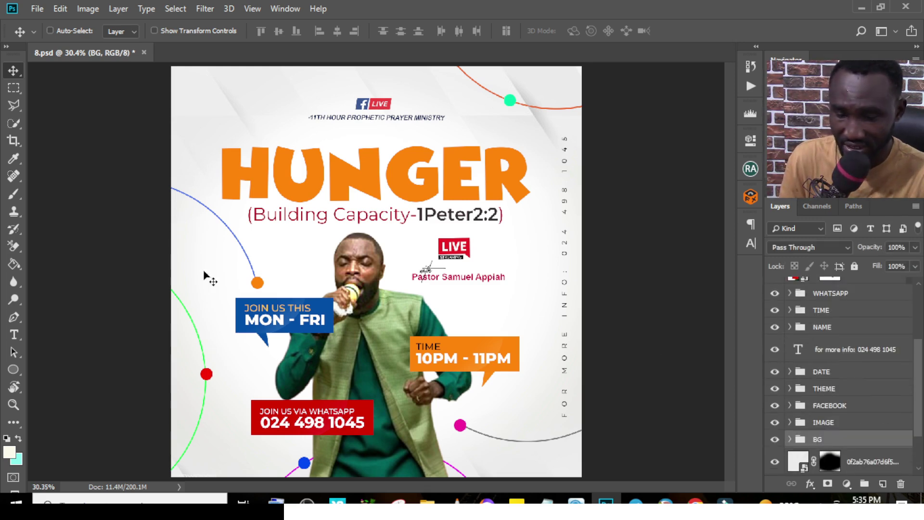
click(775, 438)
click(775, 438)
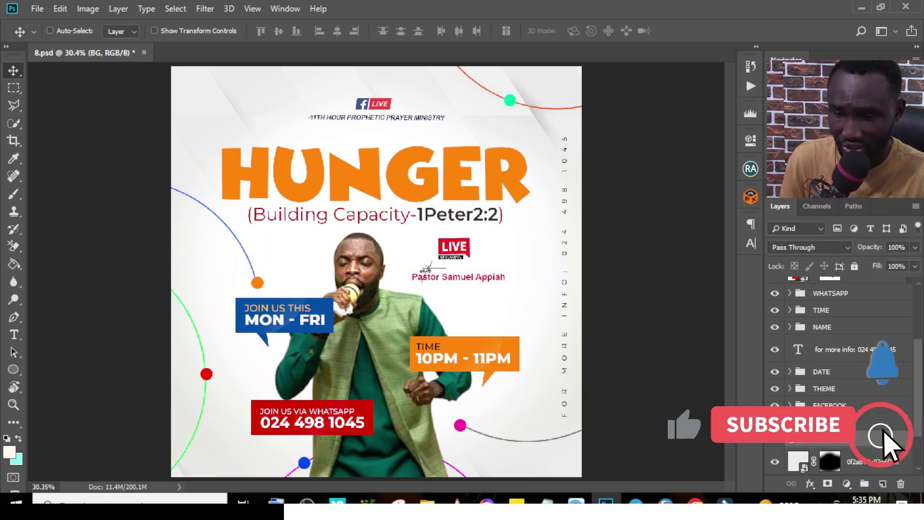
click(775, 461)
click(775, 461)
click(775, 389)
click(775, 389)
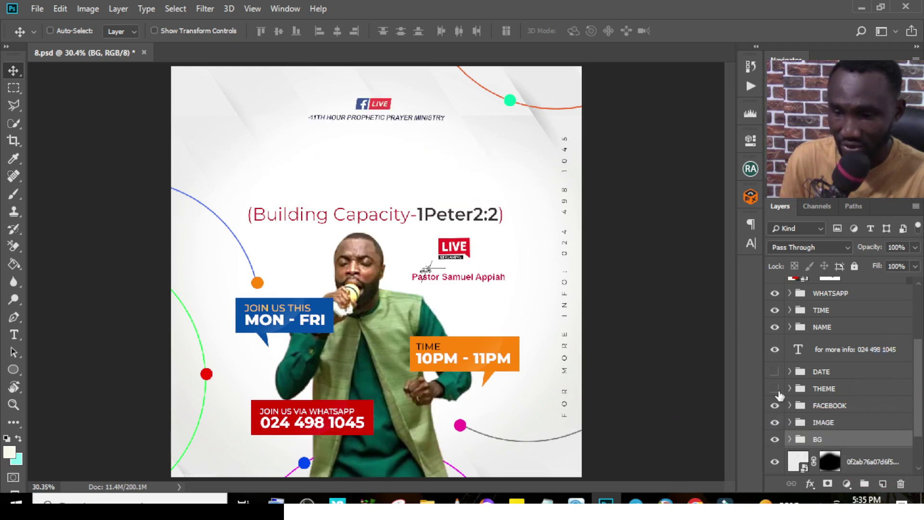
drag(780, 391, 775, 371)
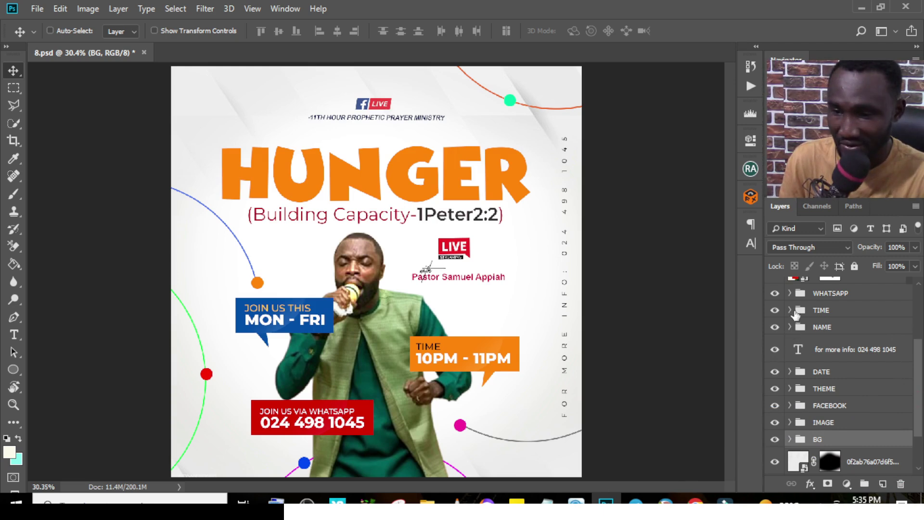
scroll(796, 314, up, 3)
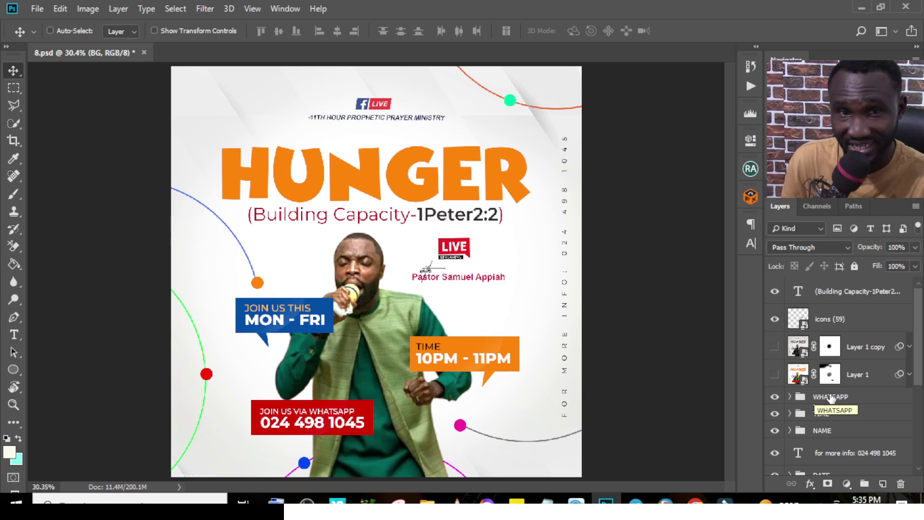
click(799, 371)
click(799, 347)
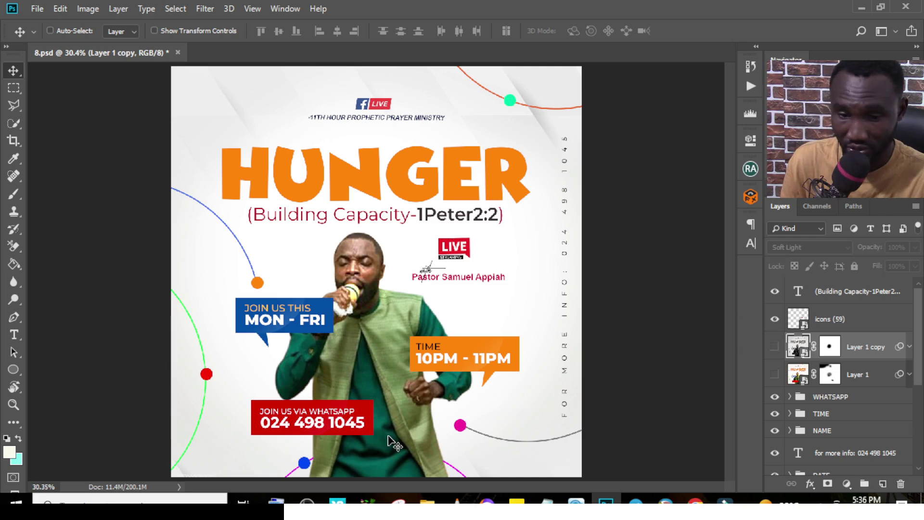
- Open 7.psd from File Explorer without resolving its missing fonts
mouse_move(427, 500)
click(419, 434)
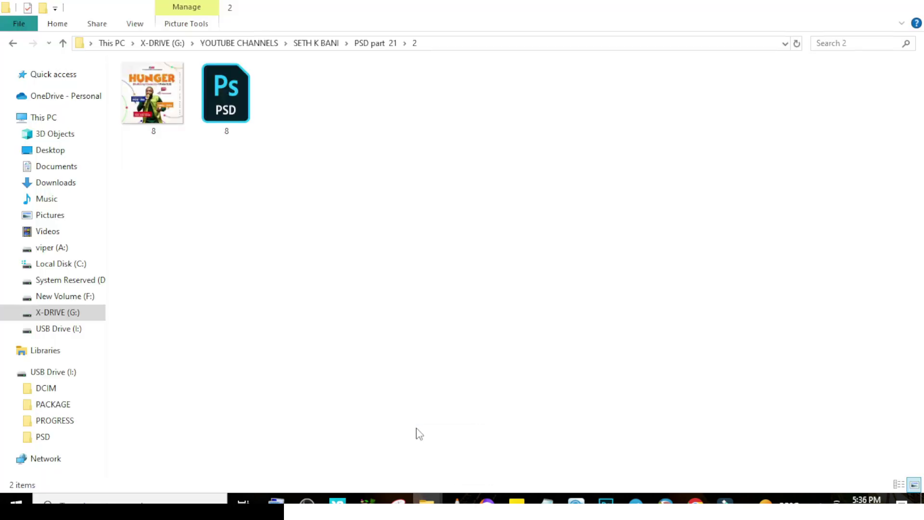
click(13, 43)
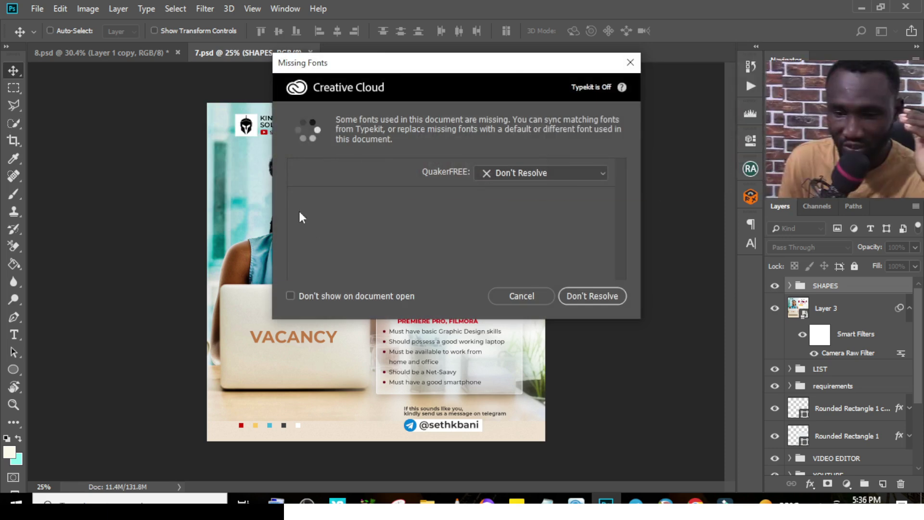
click(600, 296)
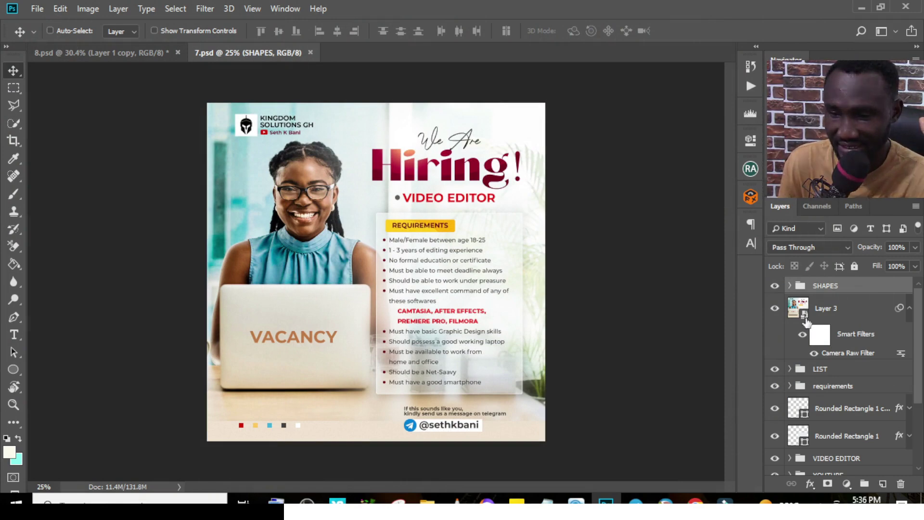
- Inspect the Layer 3 smart object's contents, keep Layer 3 visible, and close 7.psd
click(910, 309)
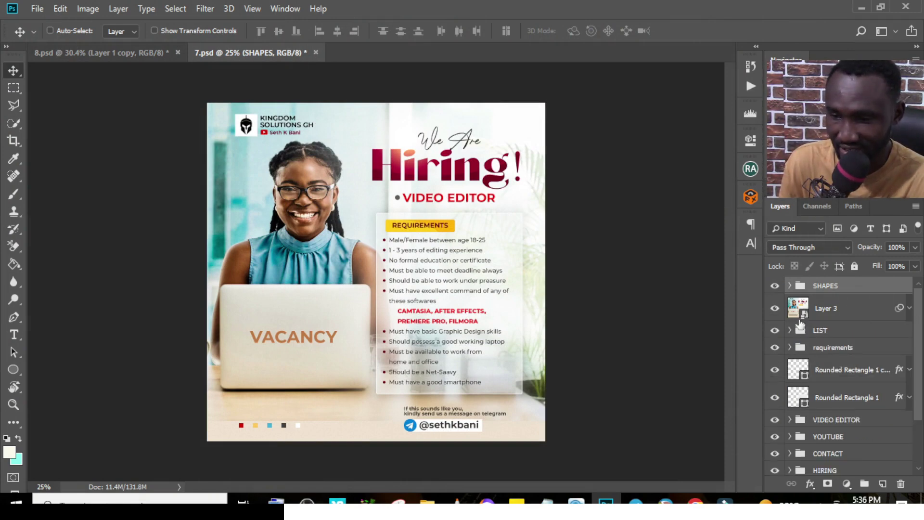
click(775, 309)
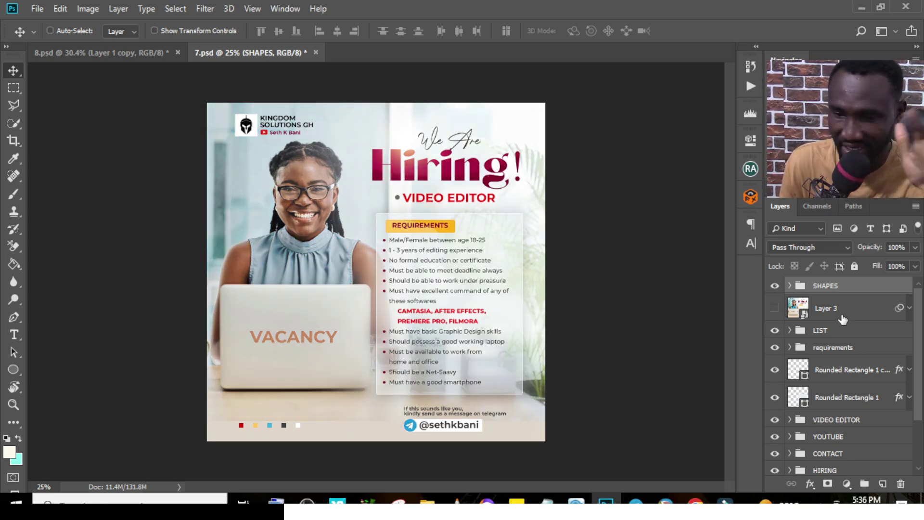
scroll(850, 423, down, 3)
scroll(841, 433, up, 3)
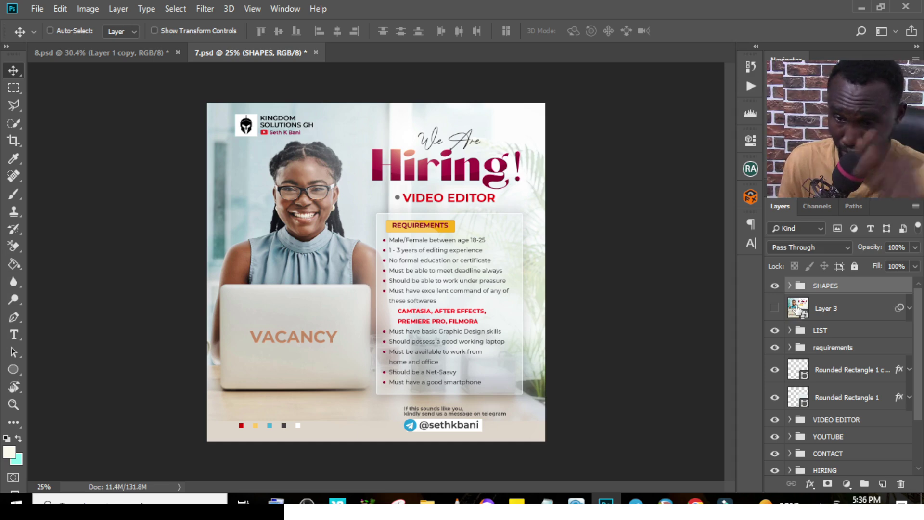
click(813, 312)
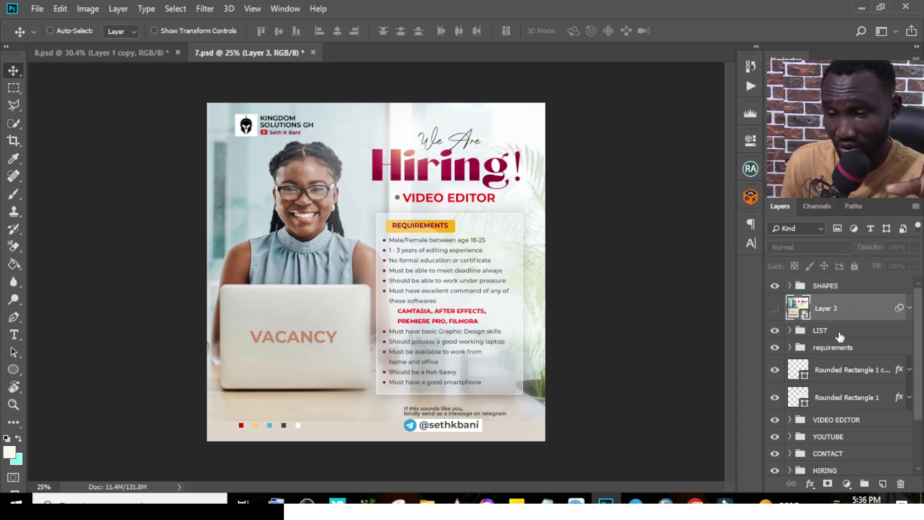
double_click(796, 311)
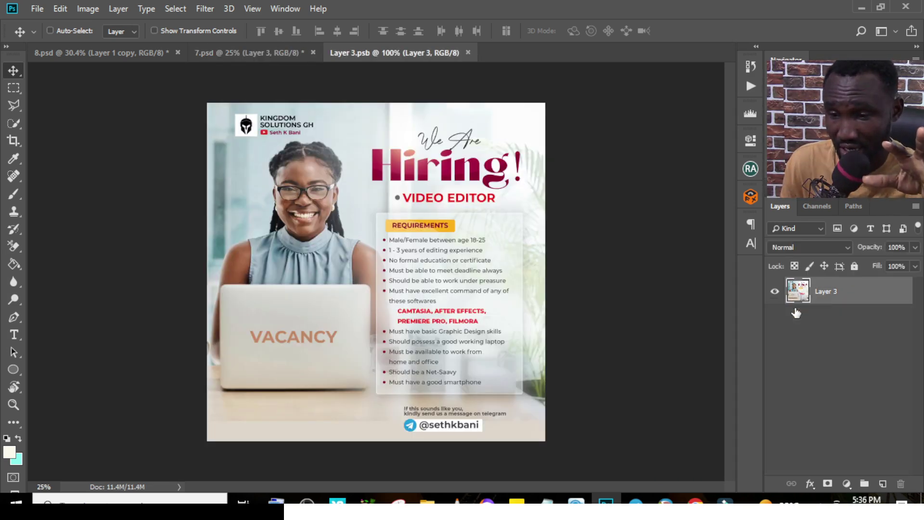
click(464, 52)
click(776, 309)
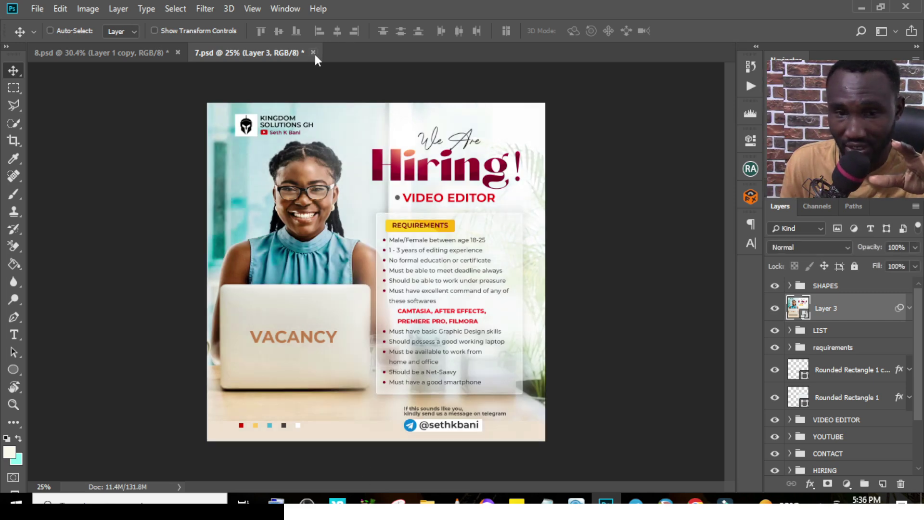
key(ctrl+q)
- Close 7.psd without saving and open 3a.psd from folder 4 in PSD part 21
click(462, 196)
click(13, 43)
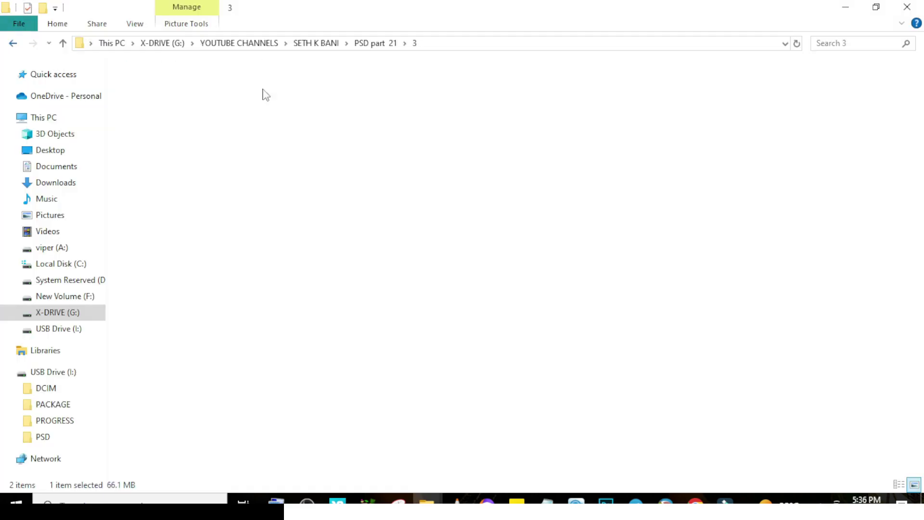
double_click(368, 103)
click(214, 110)
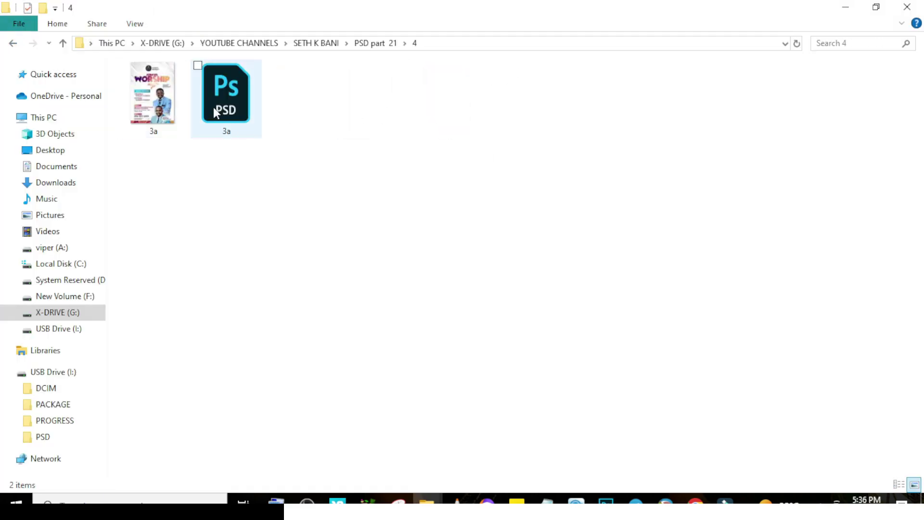
double_click(213, 106)
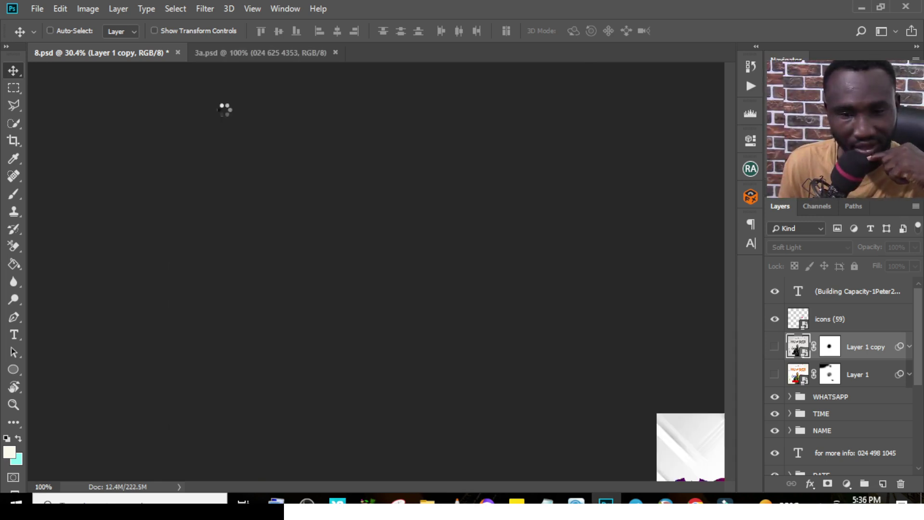
- Update the 3a.psd text layers, collapse the contact group and select the archbishop group
click(510, 205)
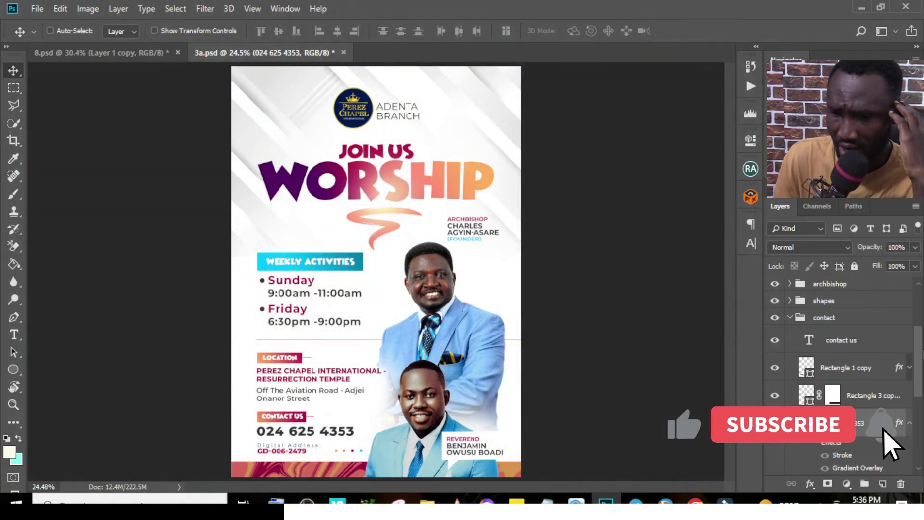
click(794, 319)
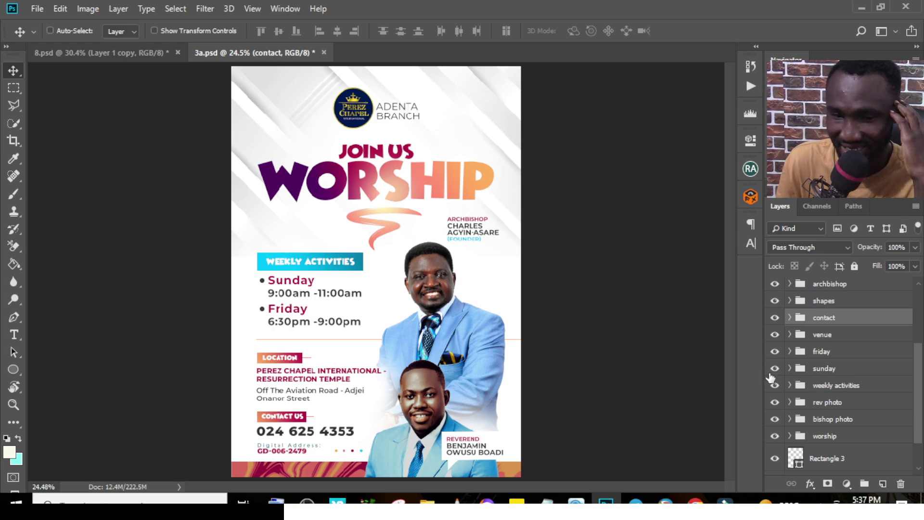
click(823, 286)
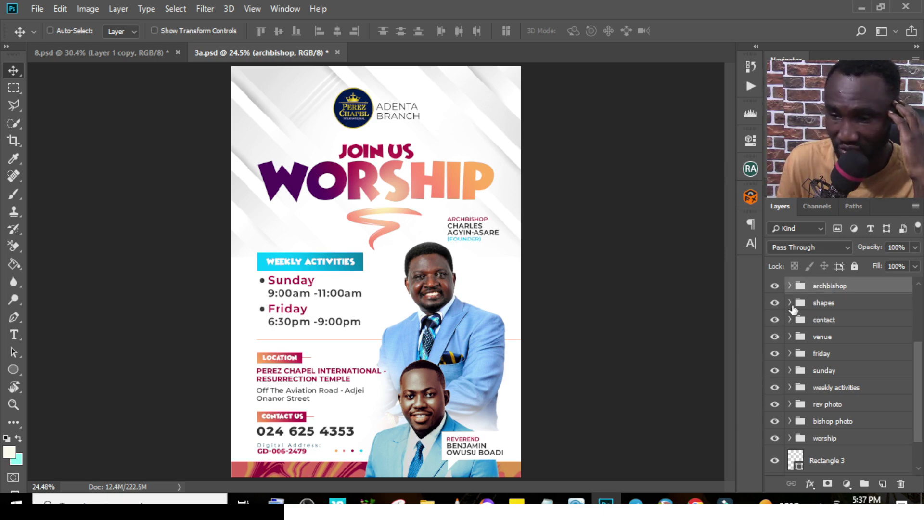
- From Explorer, open the 1 PSD file in folder 5 of PSD part 21, updating its text layers
mouse_move(427, 503)
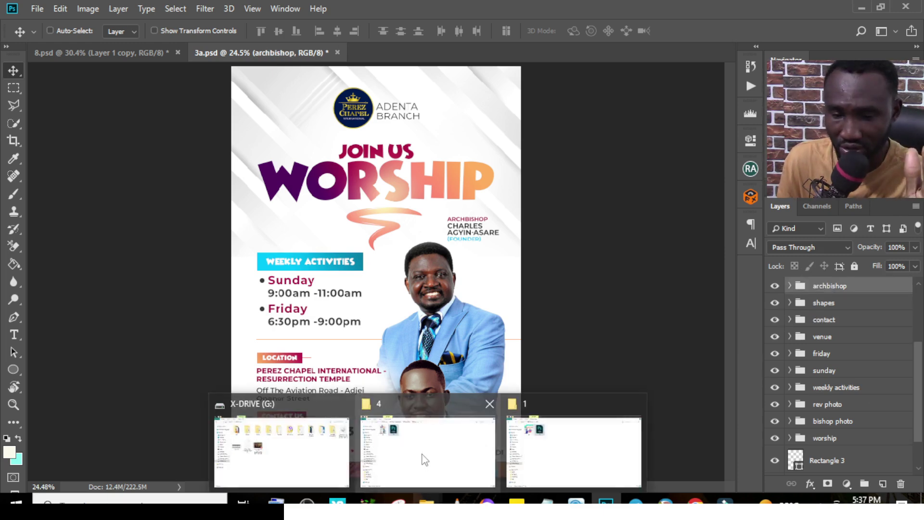
click(424, 457)
click(13, 43)
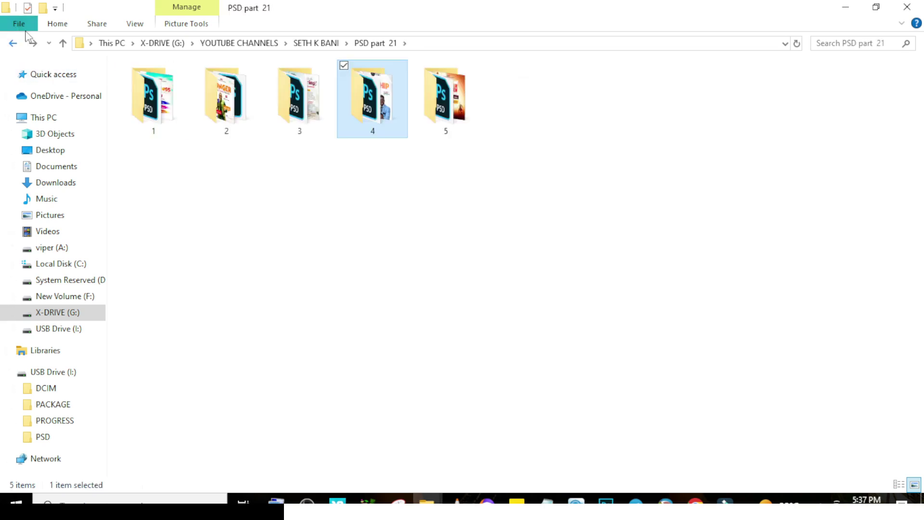
double_click(436, 104)
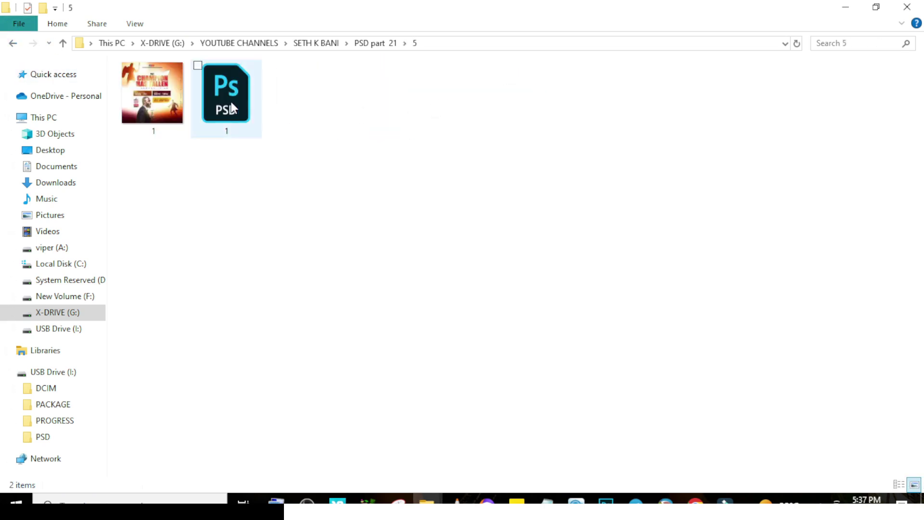
click(207, 98)
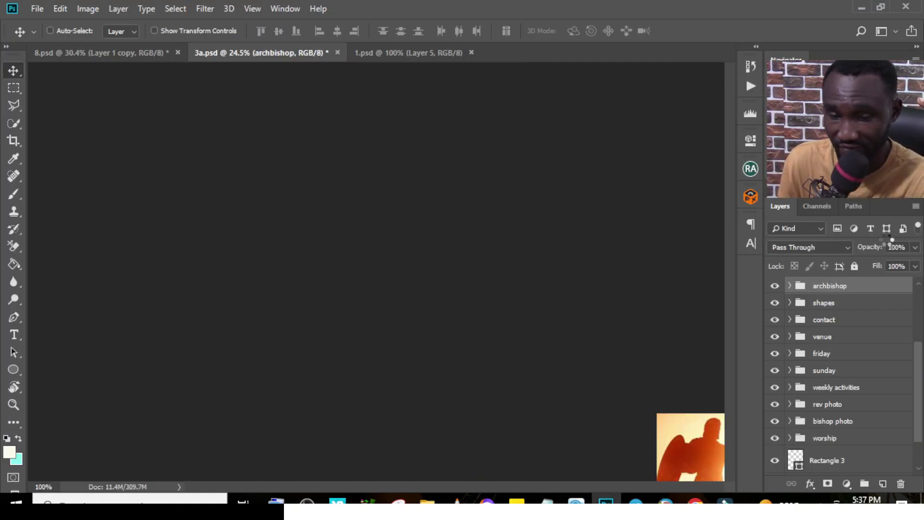
click(487, 207)
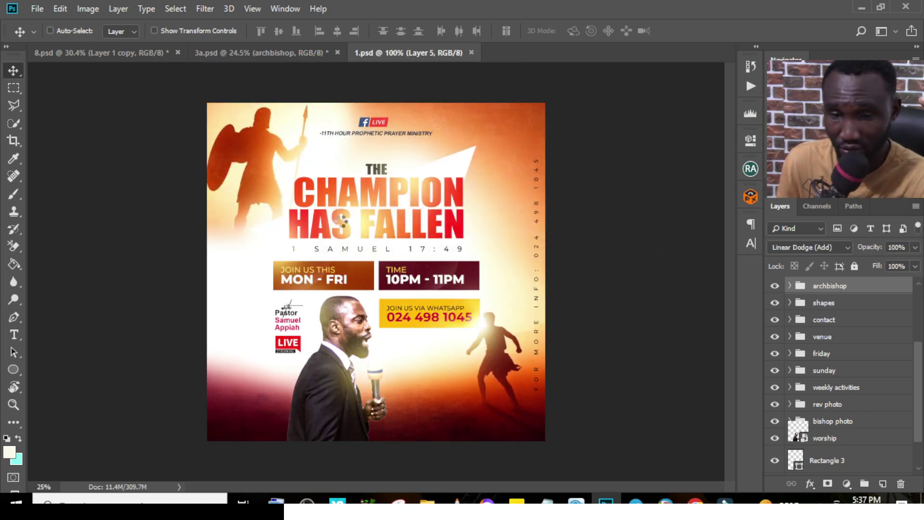